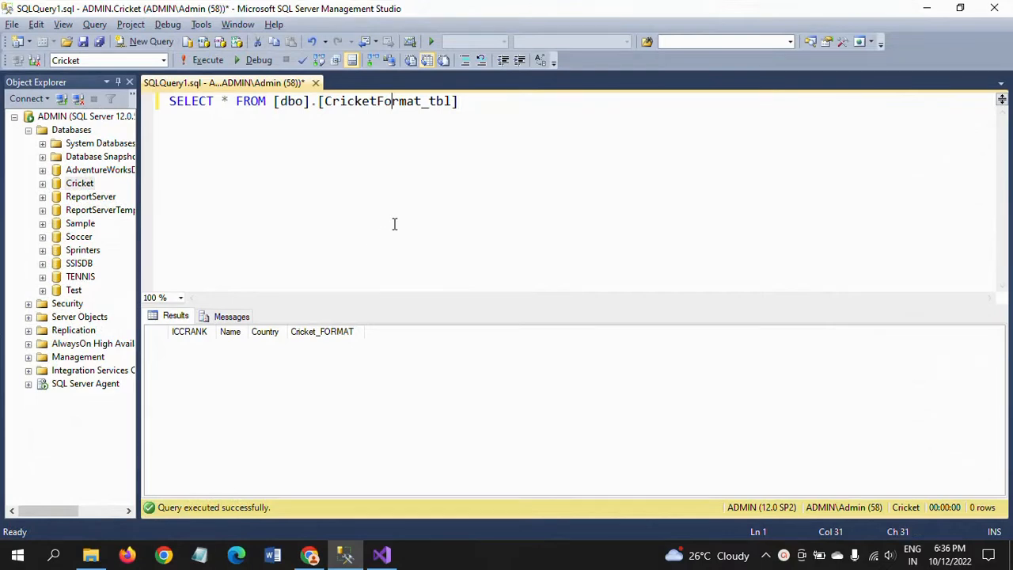
Step: Run the SELECT query on CricketFormat_tbl and examine the contents of the ODI workbook in the Cricket folder
left_click(197, 59)
left_click(90, 558)
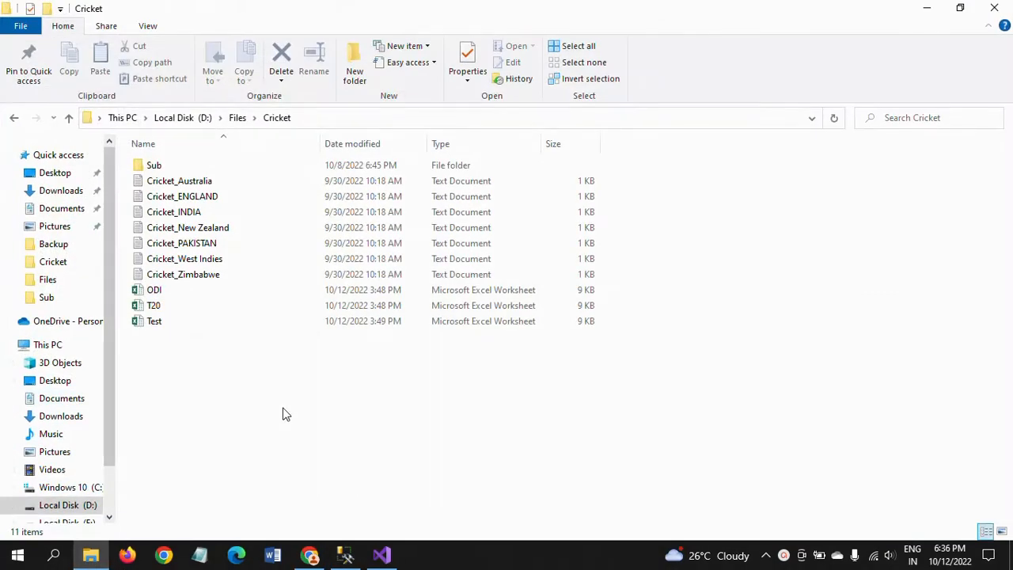
double_click(155, 291)
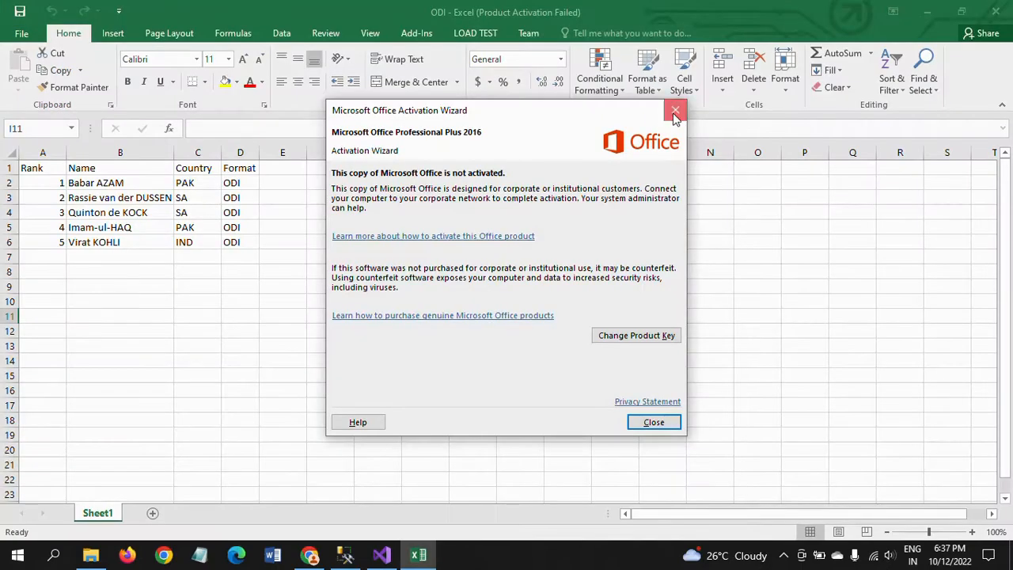
left_click(673, 107)
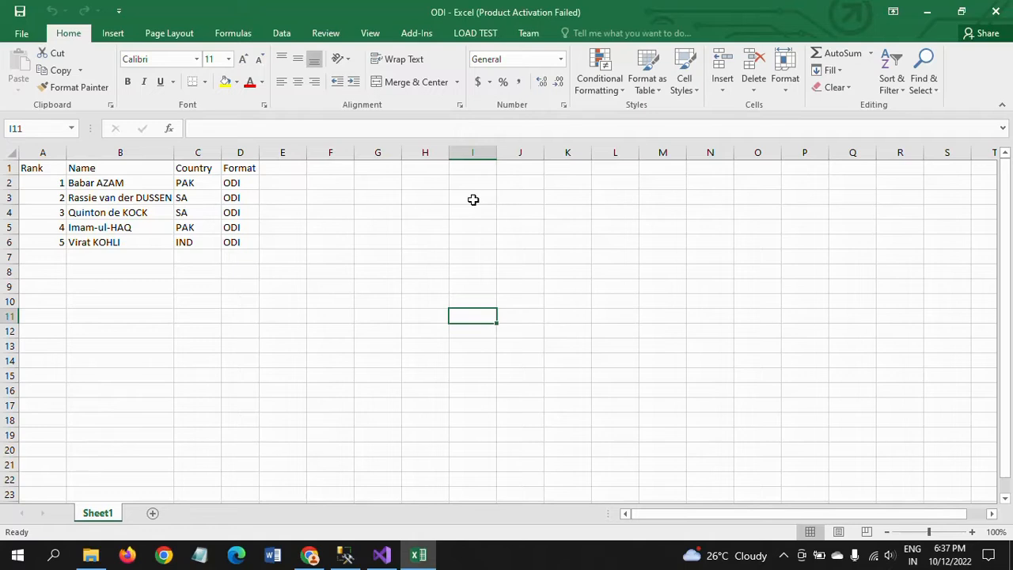
left_click(996, 14)
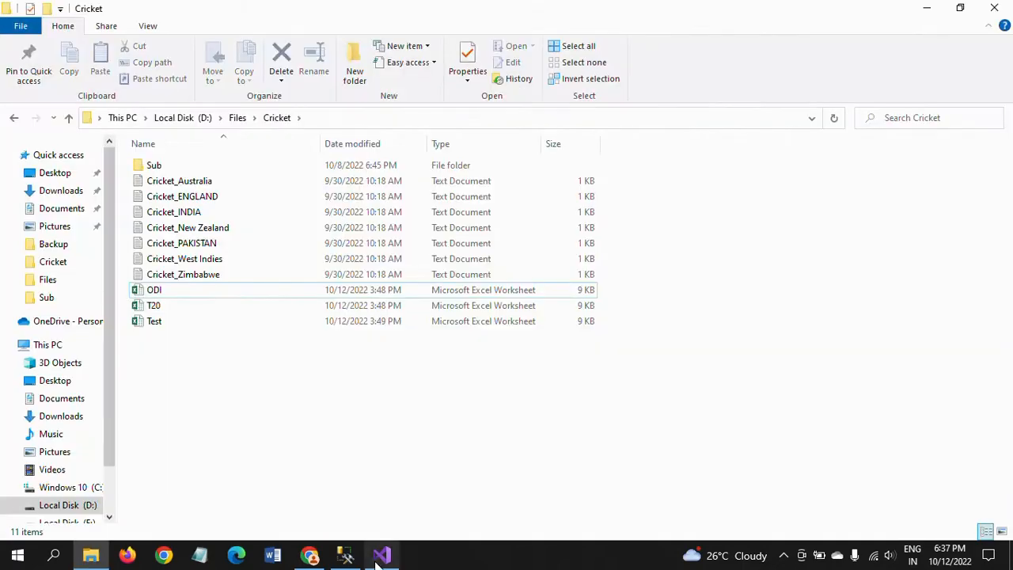
Step: Switch to Visual Studio and add a variable named SourcePath to the Package6 package
key("alt+Tab")
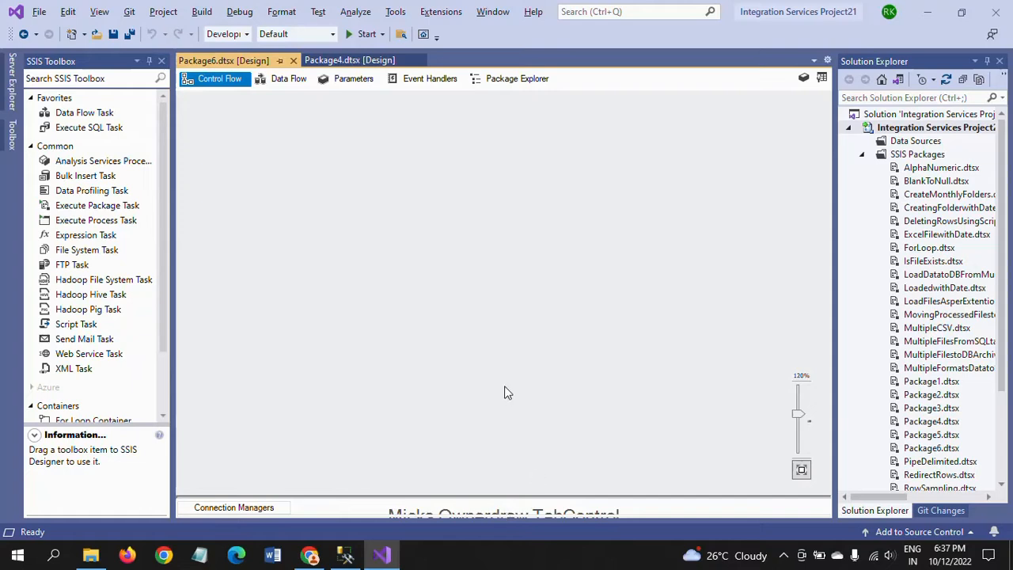
right_click(446, 328)
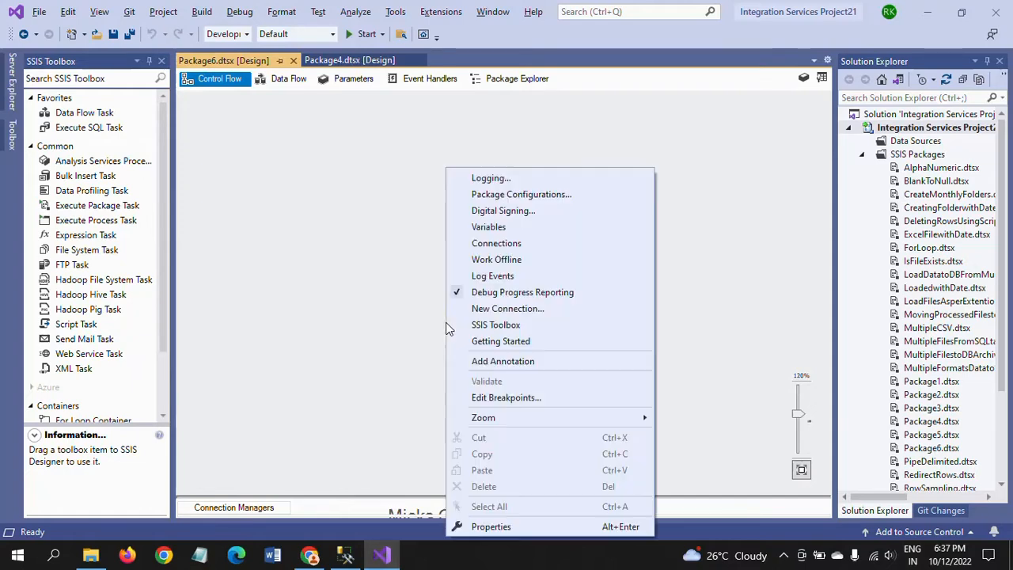
left_click(497, 227)
left_click(11, 76)
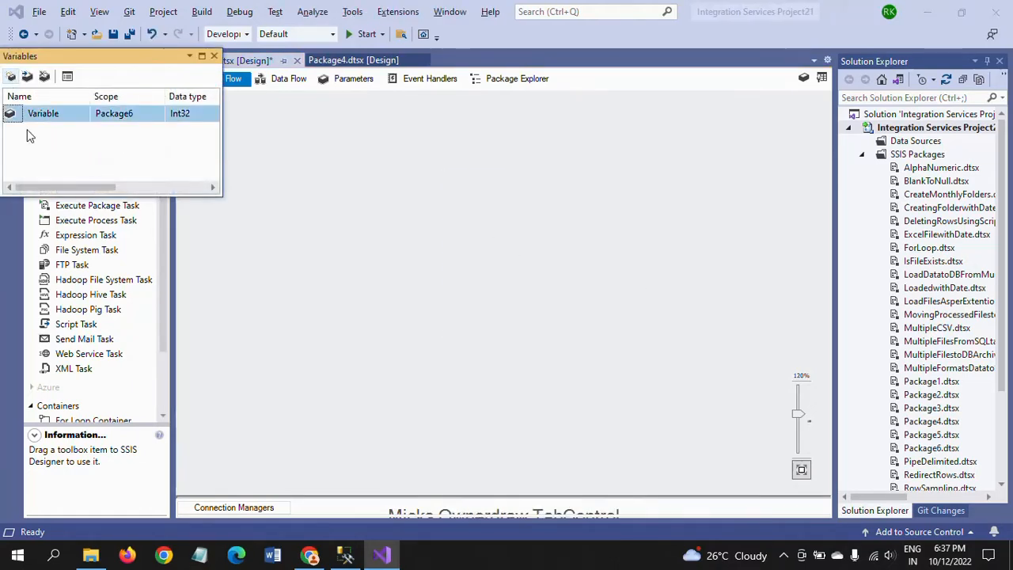
left_click(75, 111)
key("BackSpace")
key("BackSpace")
key("BackSpace")
key("BackSpace")
key("BackSpace")
key("BackSpace")
key("BackSpace")
key("BackSpace")
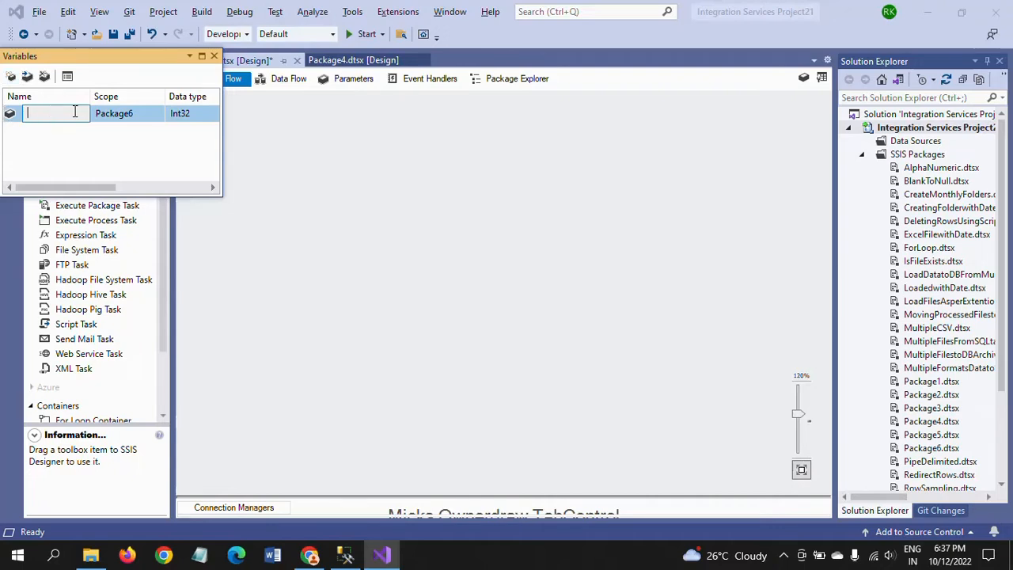
mouse_move(105, 560)
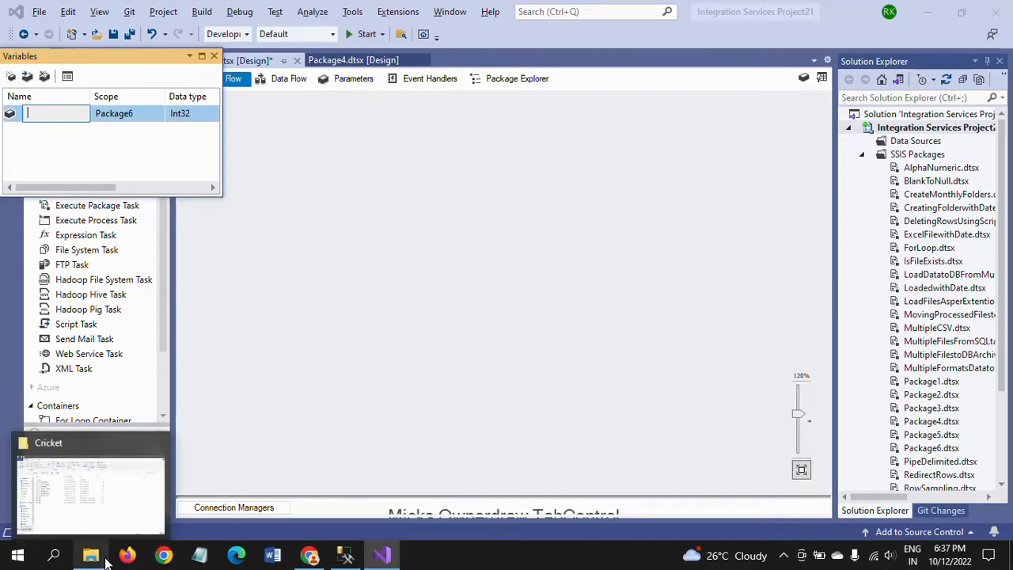
type("So")
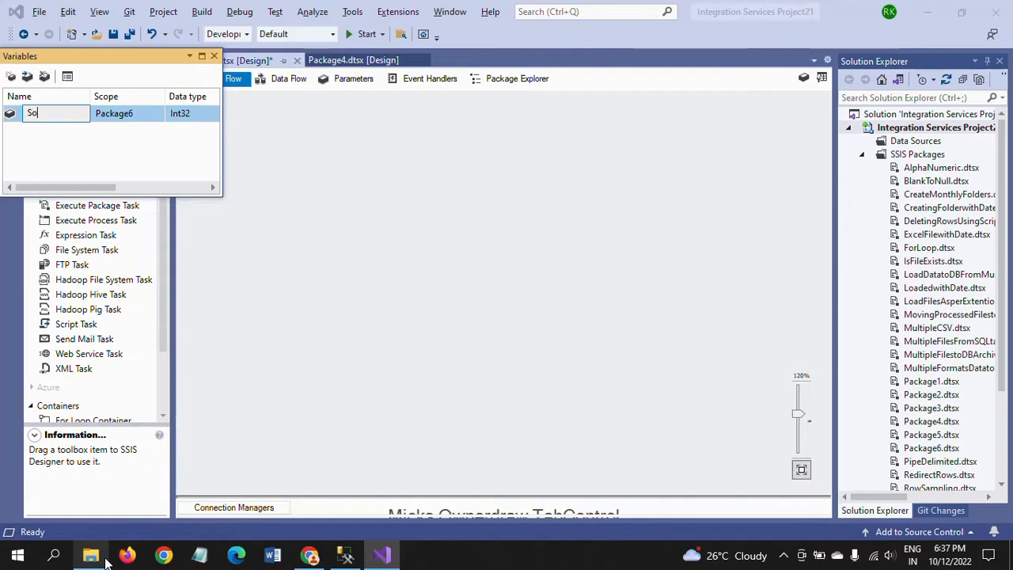
type("urcePath")
Step: Set the SourcePath variable's data type to String and clear its value
left_click(190, 116)
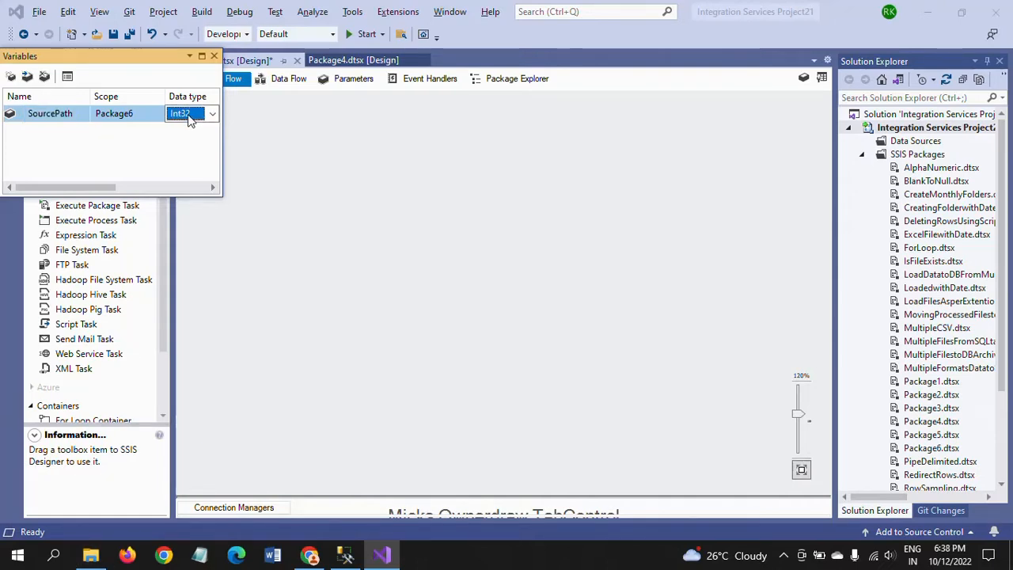
left_click(213, 113)
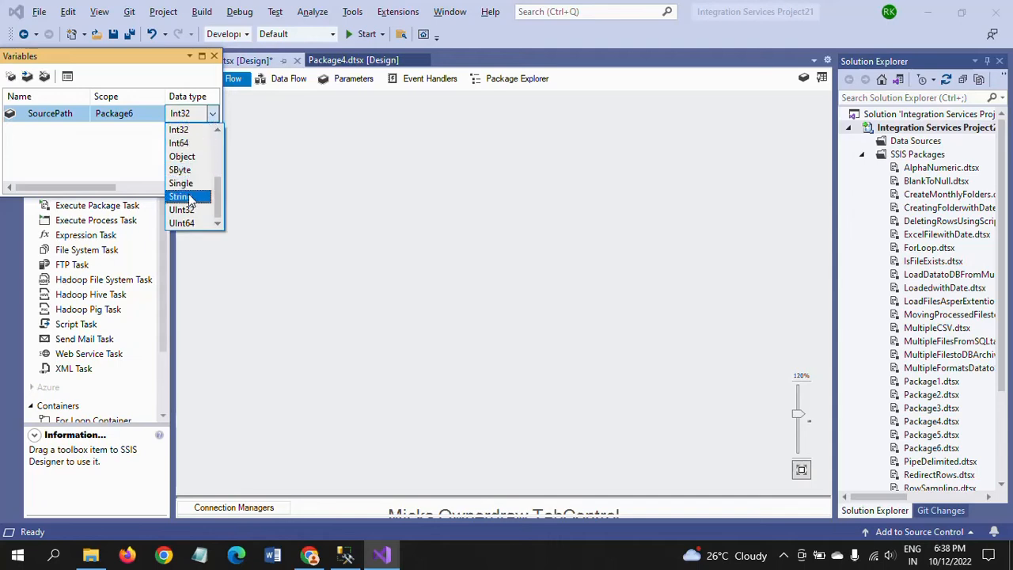
left_click(186, 197)
left_click(201, 55)
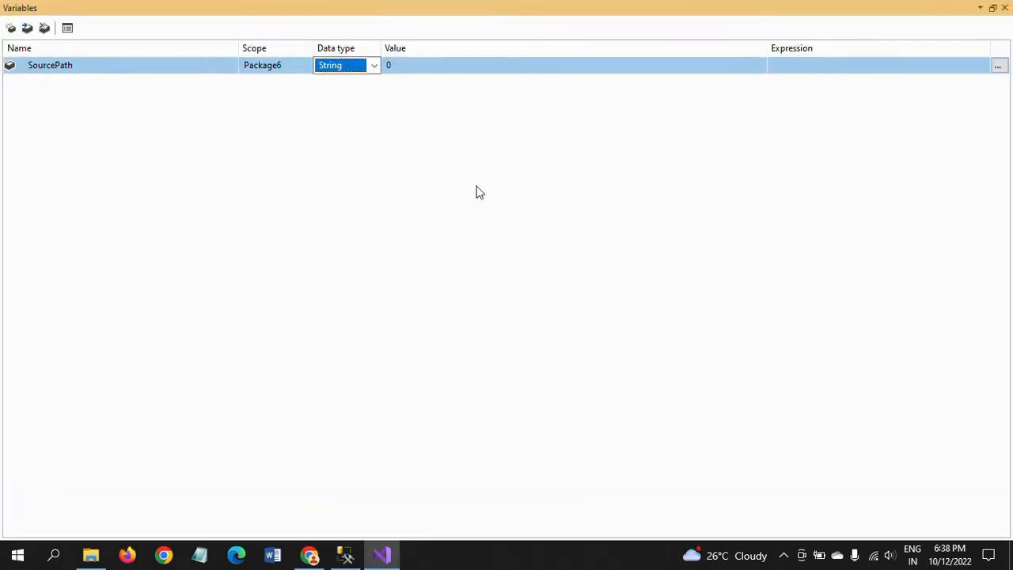
left_click(488, 69)
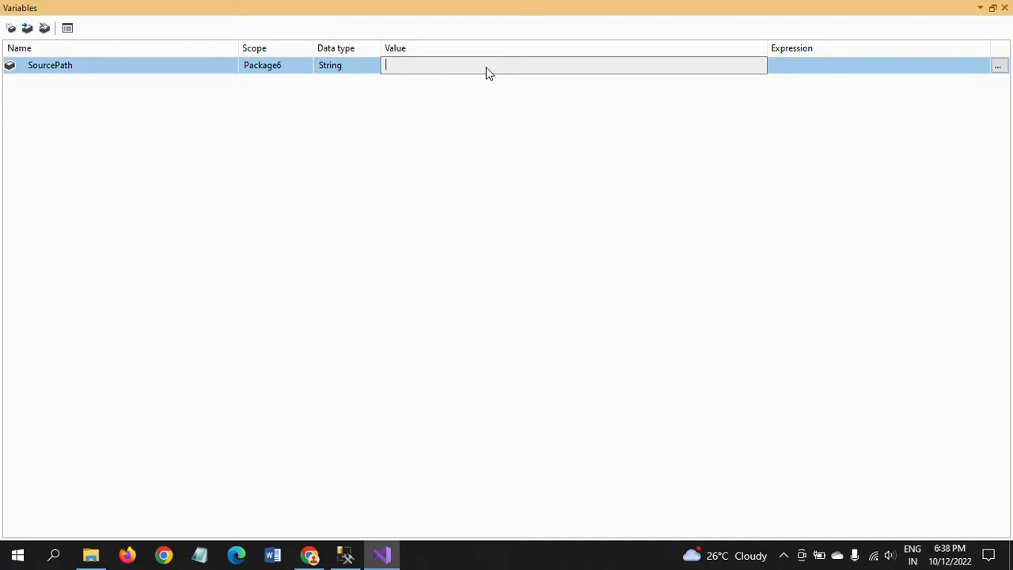
left_click(1005, 8)
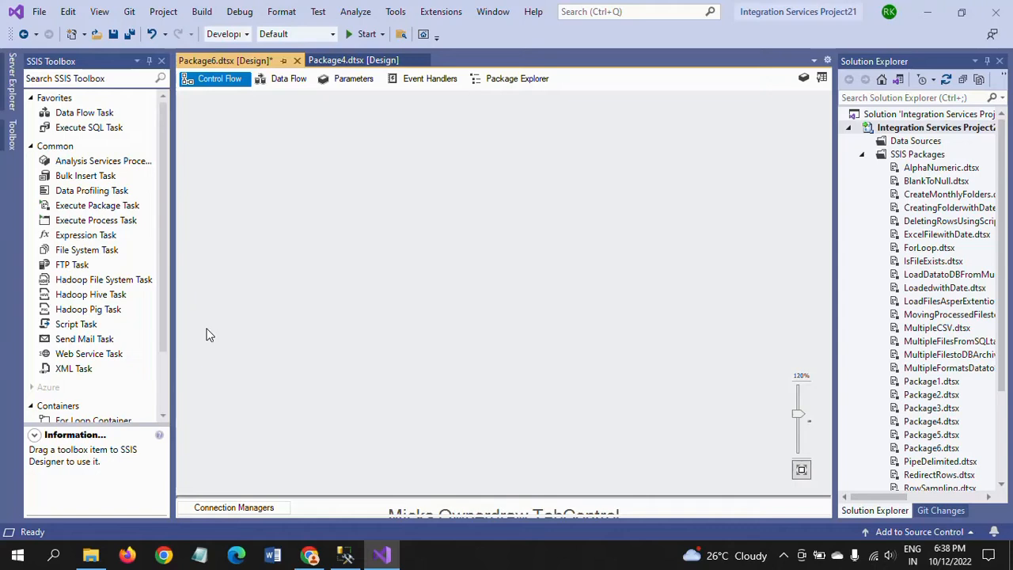
Step: Add a Foreach Loop Container to the control flow and enlarge it to make room for tasks
left_click(161, 388)
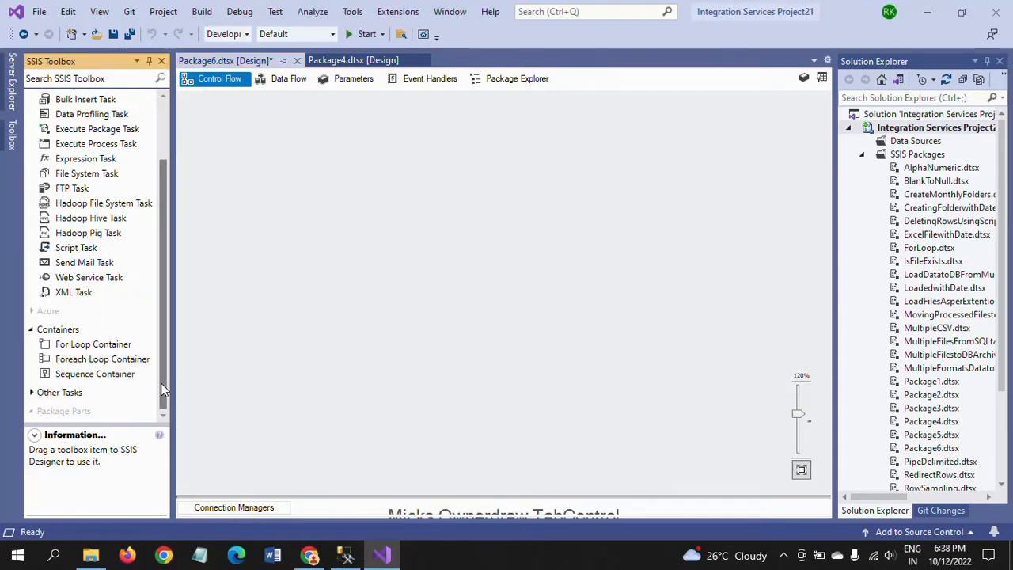
left_click_drag(111, 358, 475, 248)
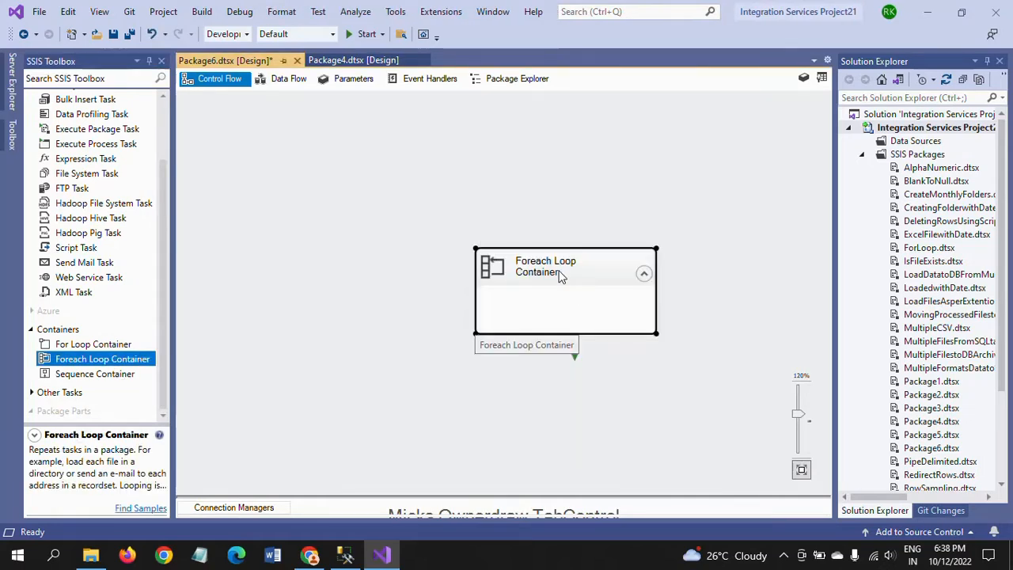
left_click_drag(559, 273, 491, 174)
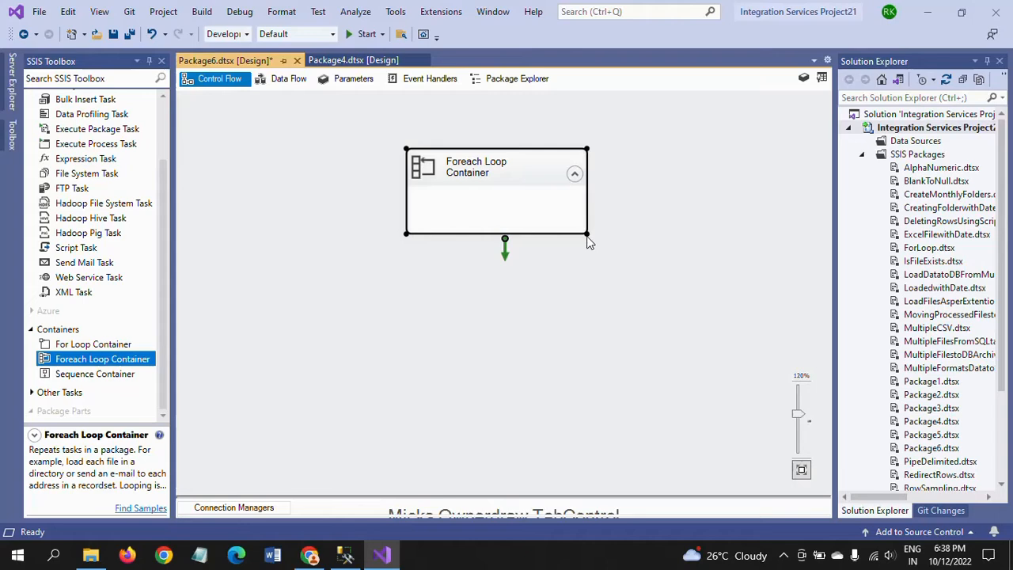
left_click_drag(587, 233, 648, 316)
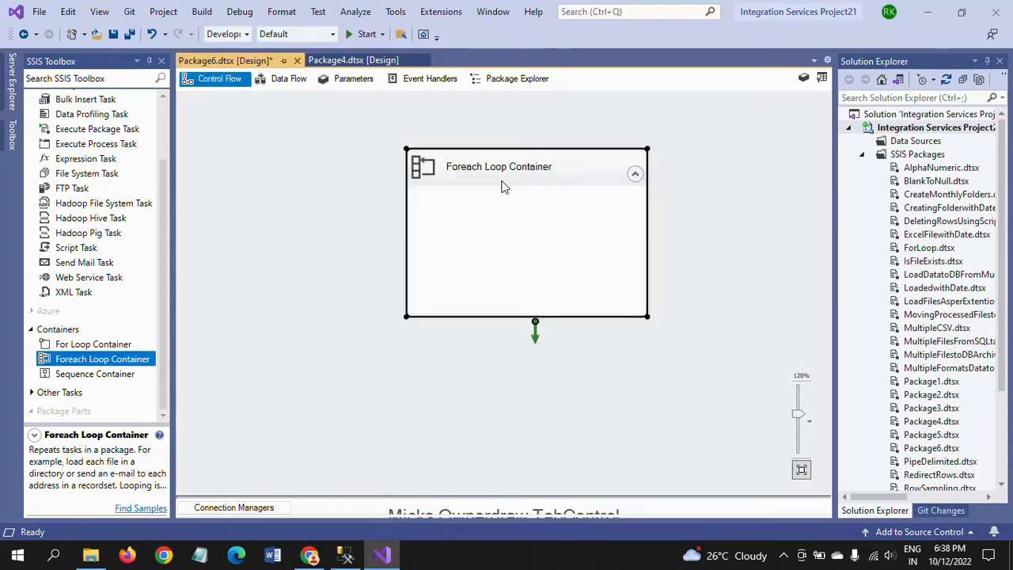
Step: Set the Foreach Loop Container's collection enumerator to Foreach File Enumerator
double_click(508, 168)
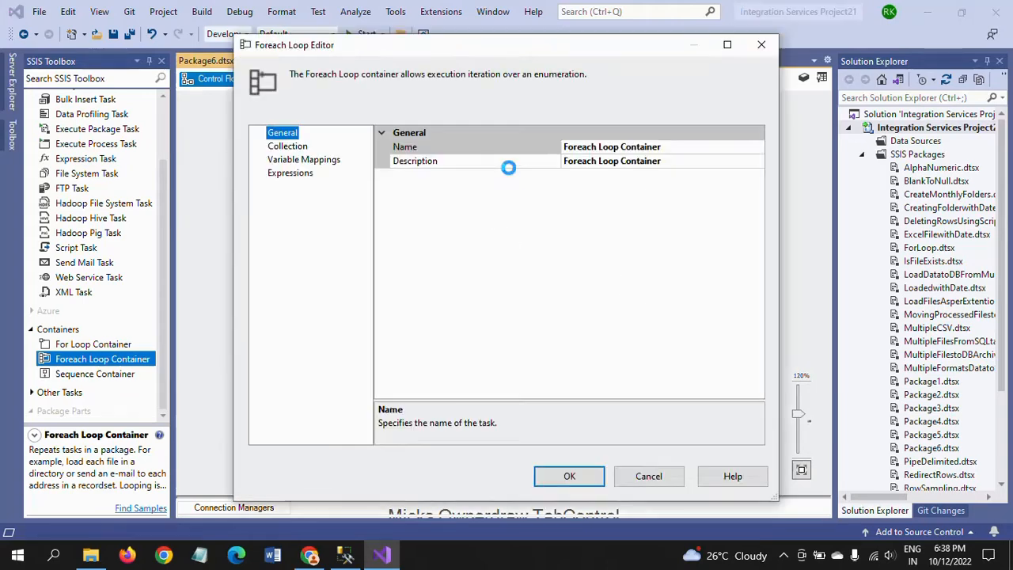
left_click(295, 147)
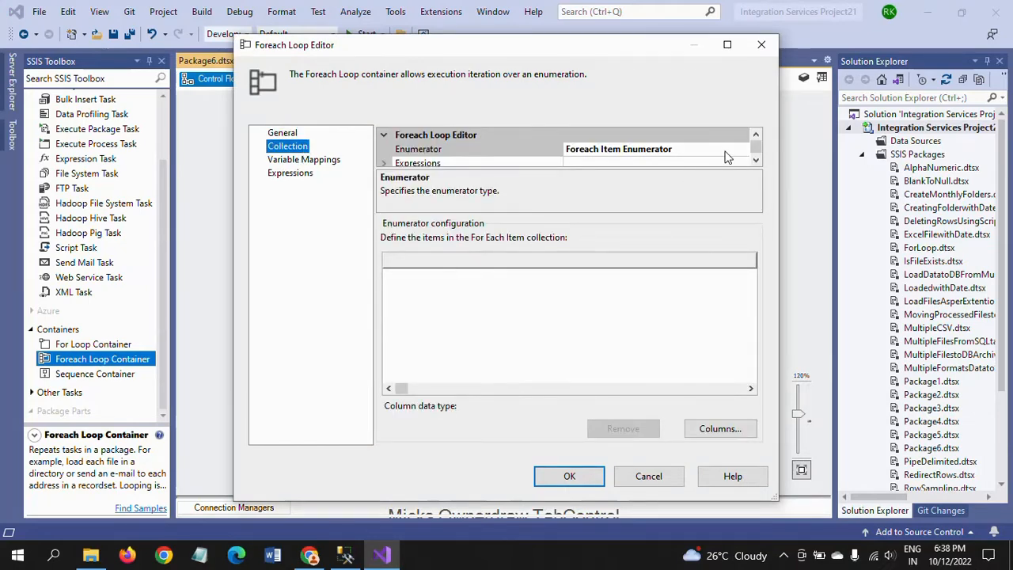
left_click(731, 151)
left_click(744, 151)
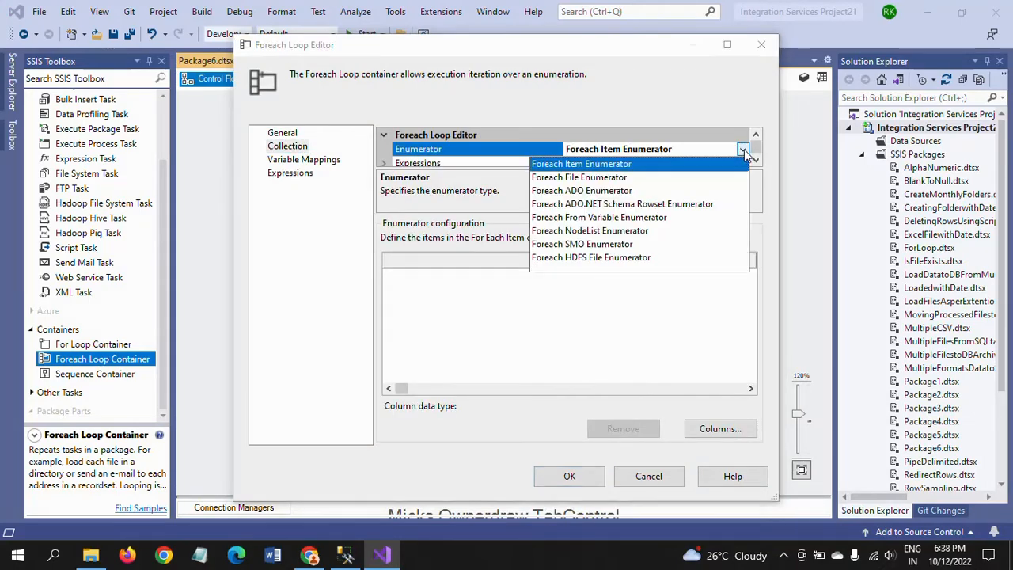
left_click(621, 177)
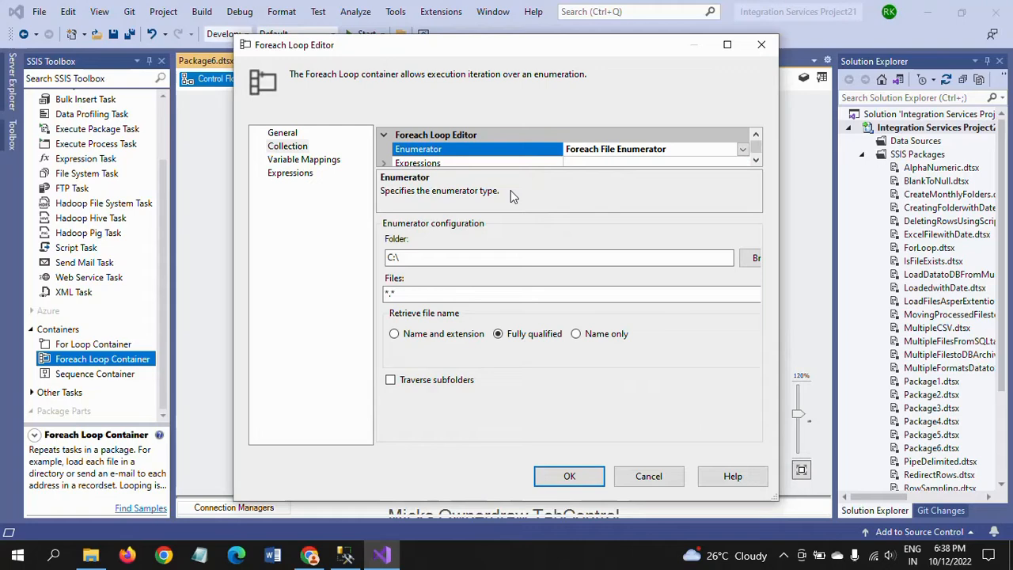
Step: Set the enumerator's folder to D:\Files\Cricket, using the path copied from File Explorer
left_click(427, 258)
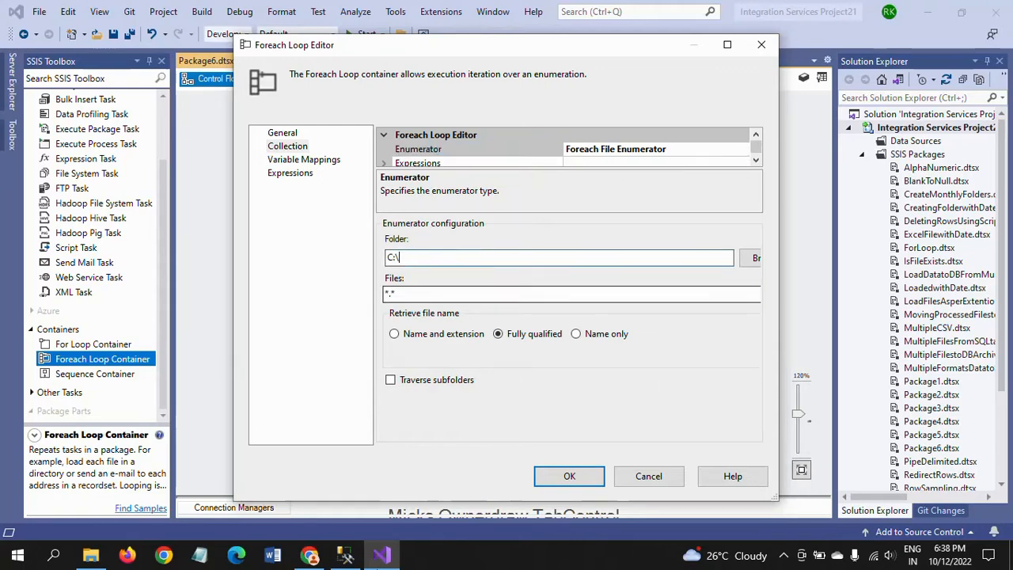
left_click(90, 557)
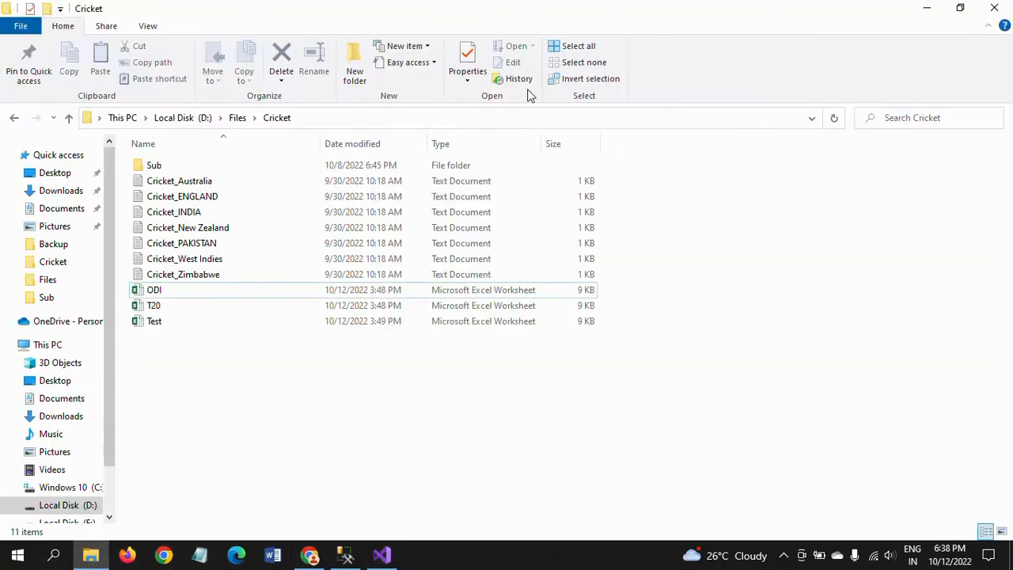
left_click(468, 117)
key("ctrl+c")
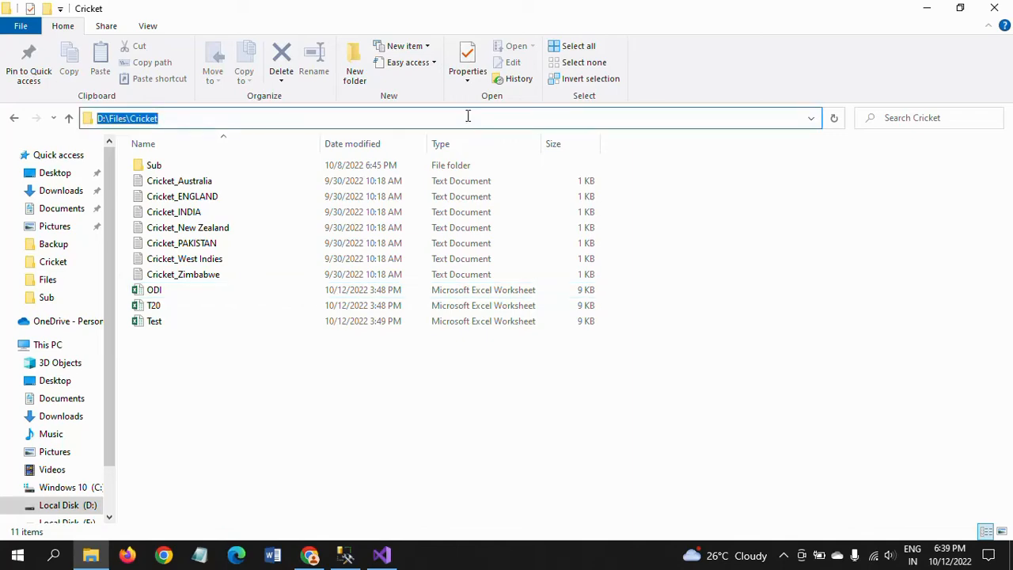
key("alt+Tab")
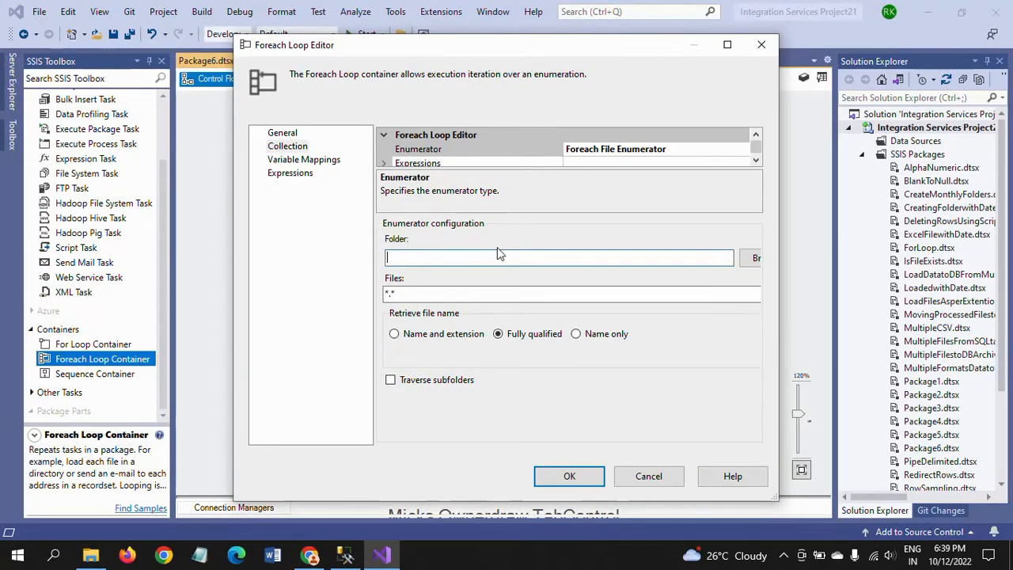
key("ctrl+v")
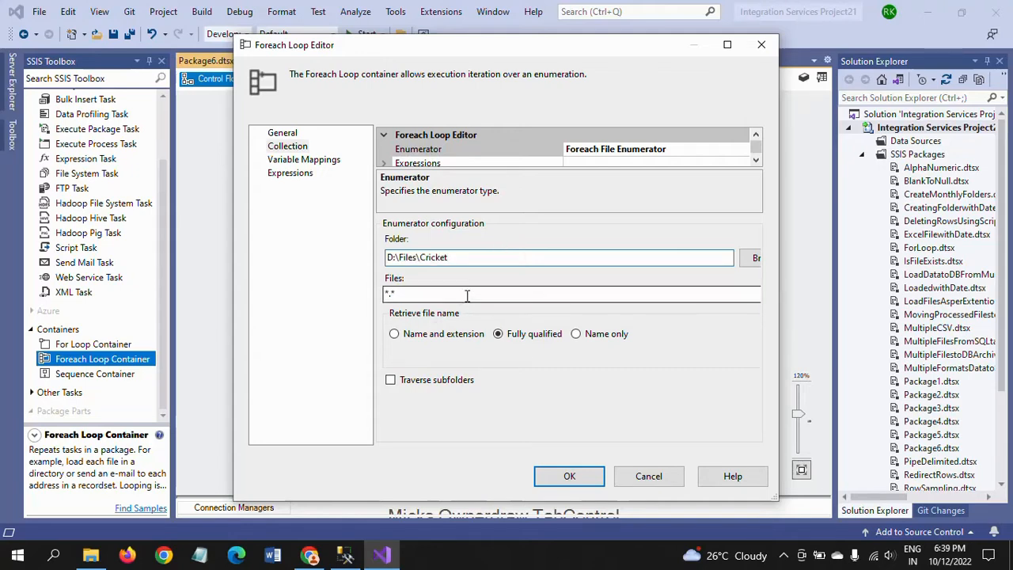
Step: Check the file types in the Cricket folder and set the enumerator's file filter to *.xlsx
key("alt+Tab")
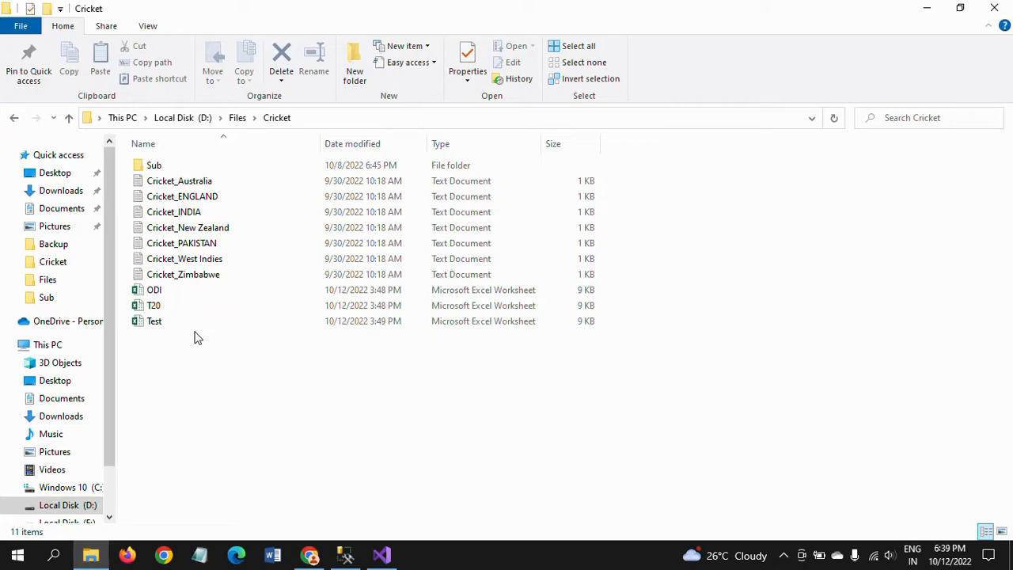
key("alt+Tab")
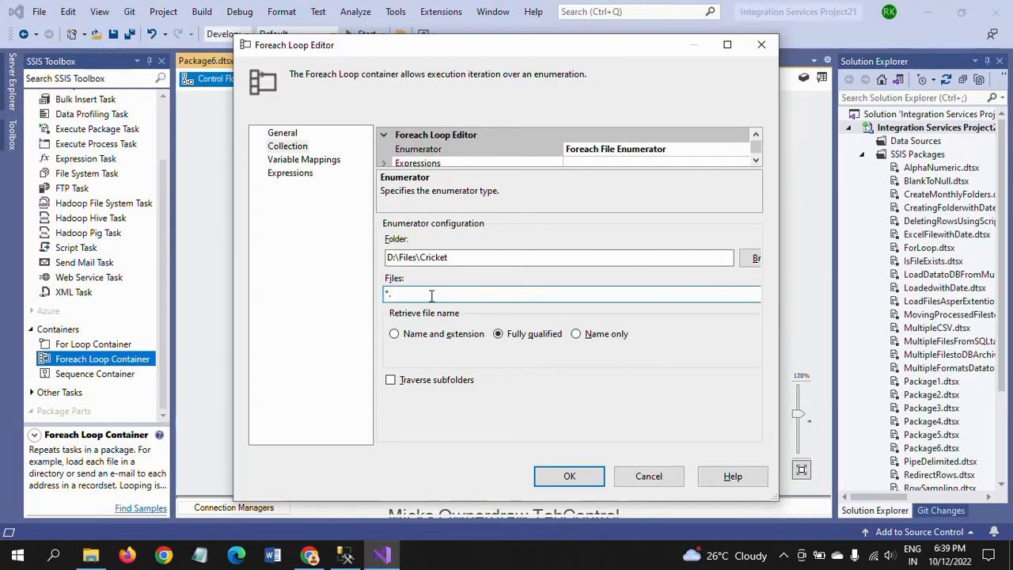
type("xlsx")
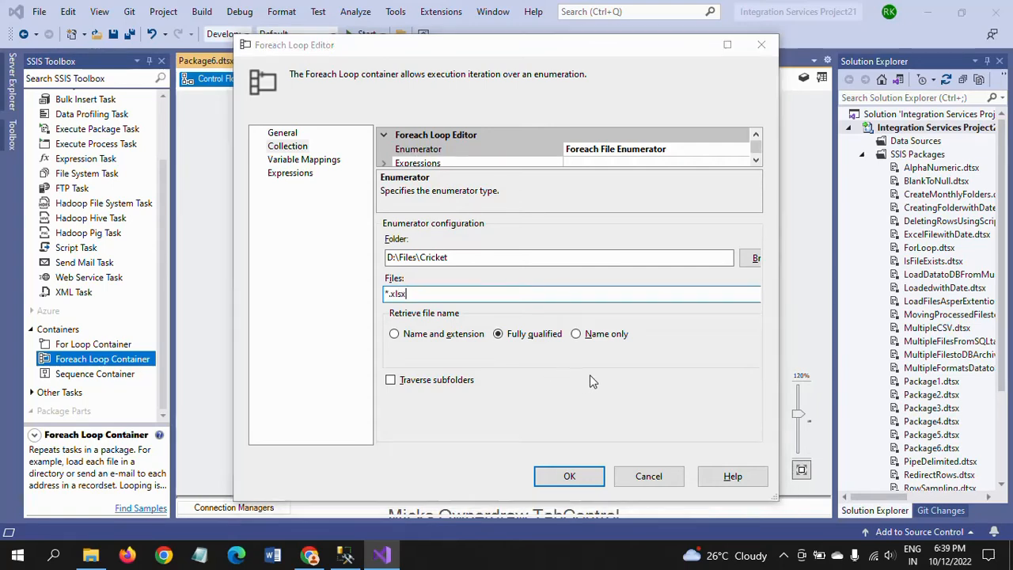
key("alt+Tab")
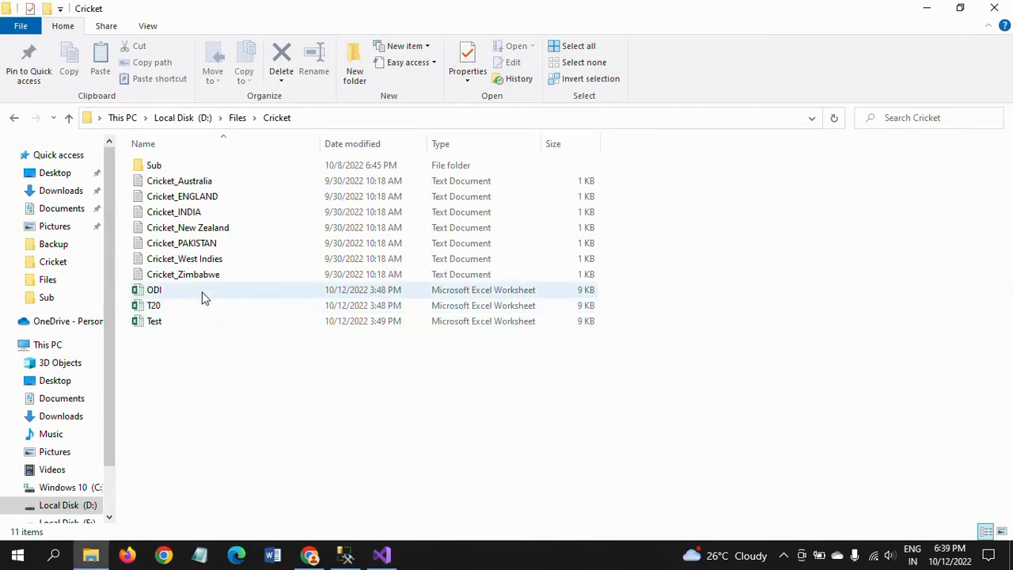
key("alt+Tab")
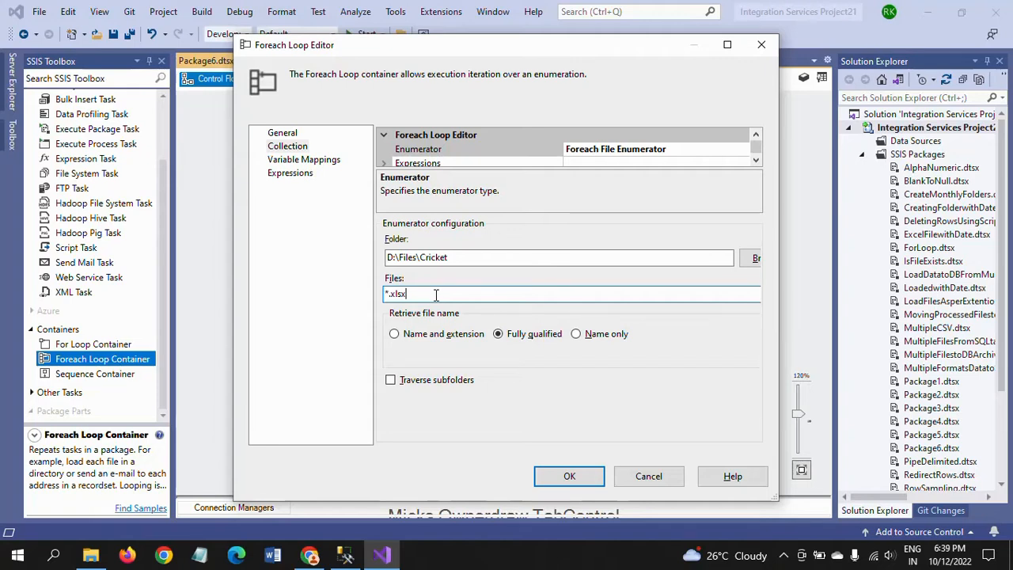
left_click(515, 260)
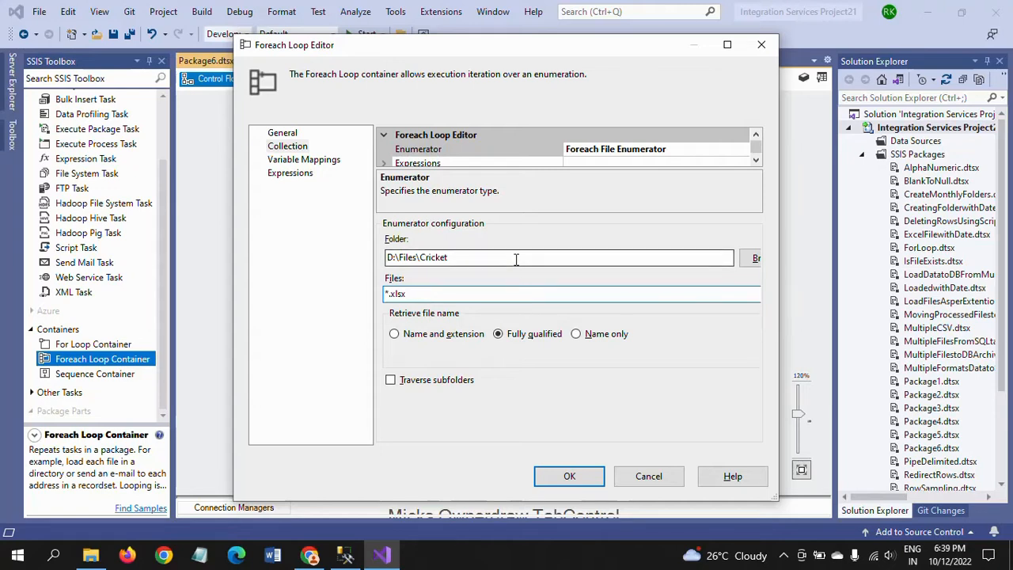
Step: Map the Foreach Loop Container's collection value to the variable User::SourcePath at index 0
left_click(312, 159)
left_click(487, 173)
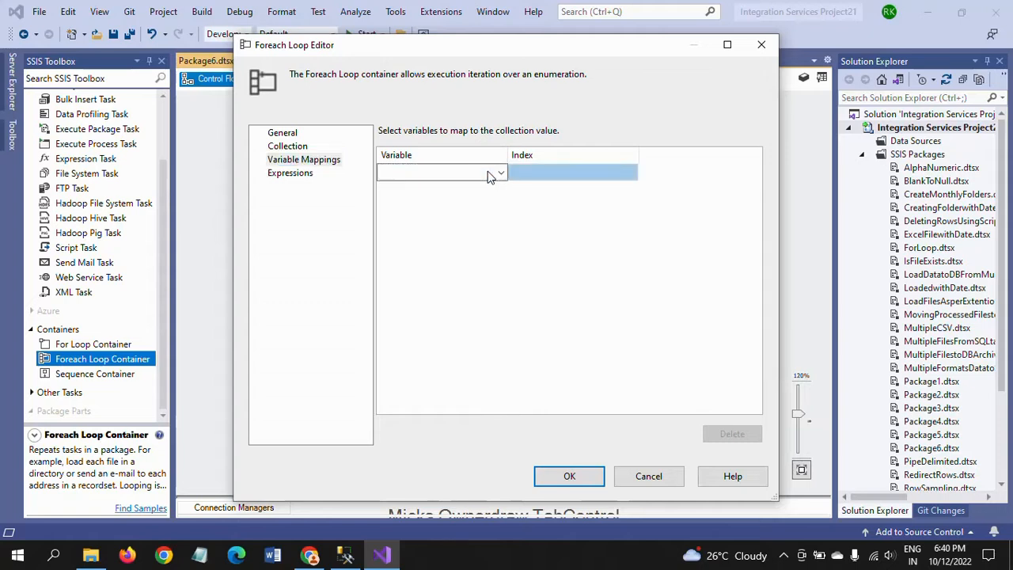
left_click(501, 173)
left_click(453, 204)
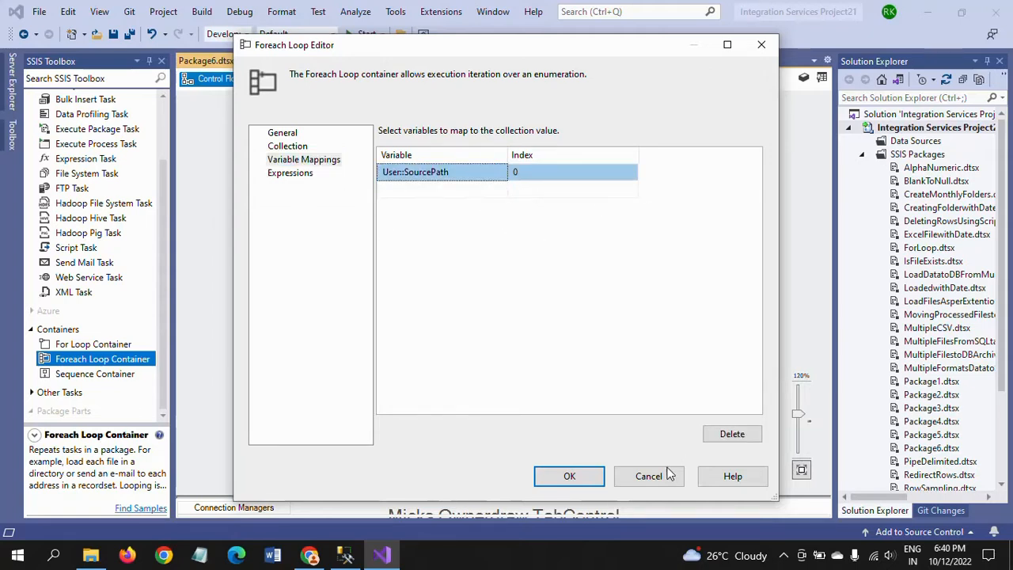
left_click(574, 475)
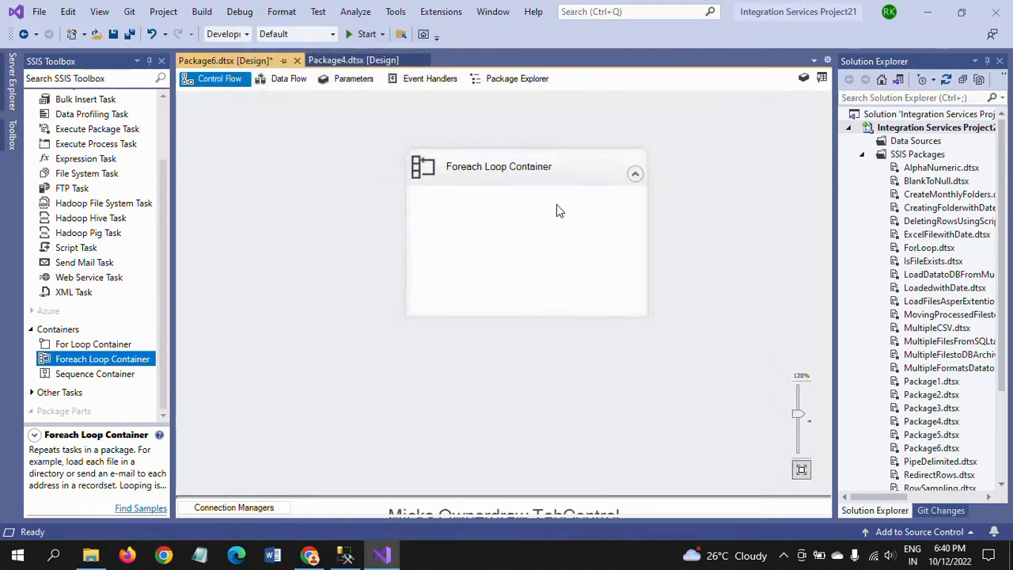
double_click(555, 168)
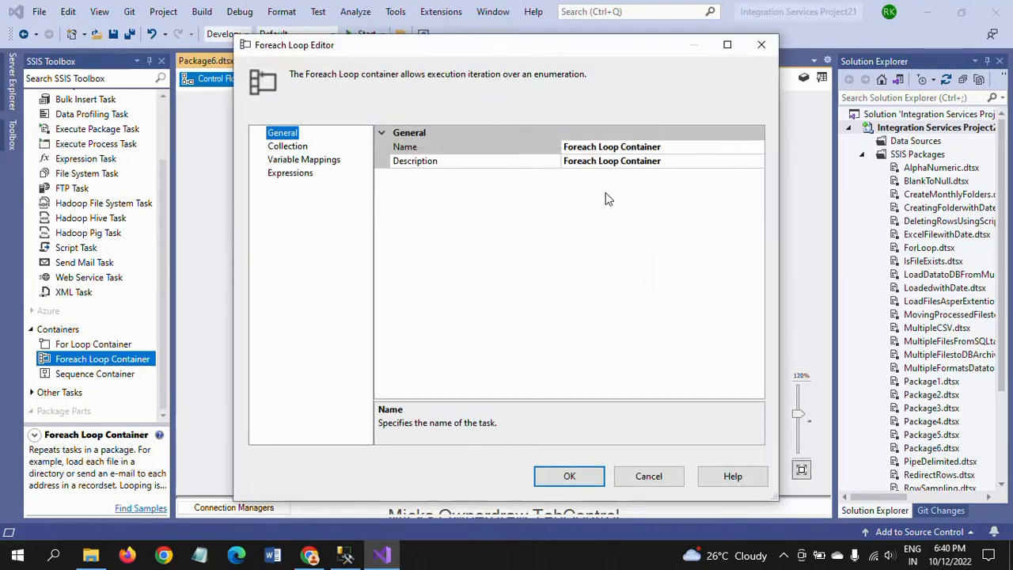
left_click(762, 45)
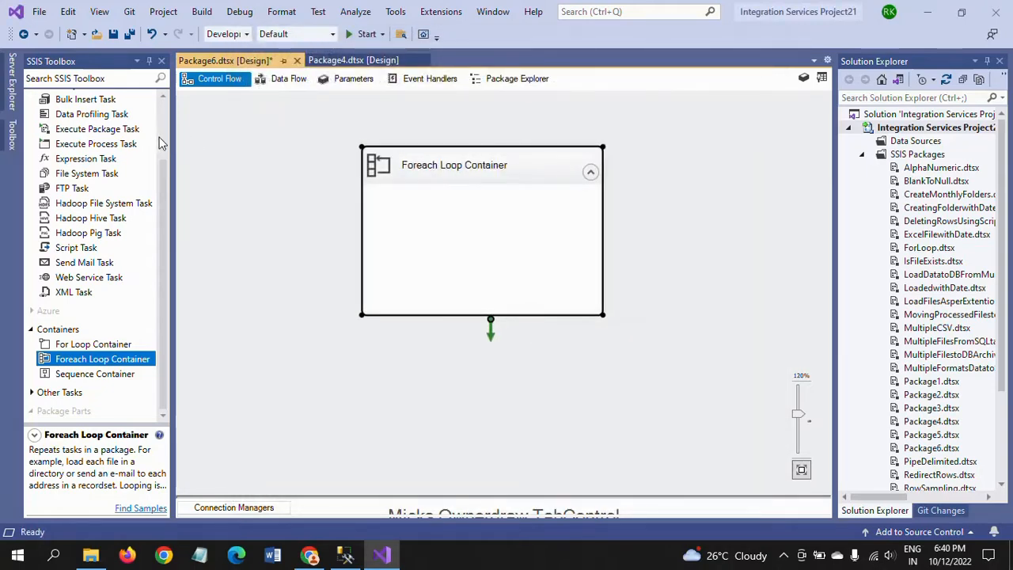
Step: Add a Data Flow Task inside the Foreach Loop Container and open its data flow
left_click_drag(53, 119, 414, 223)
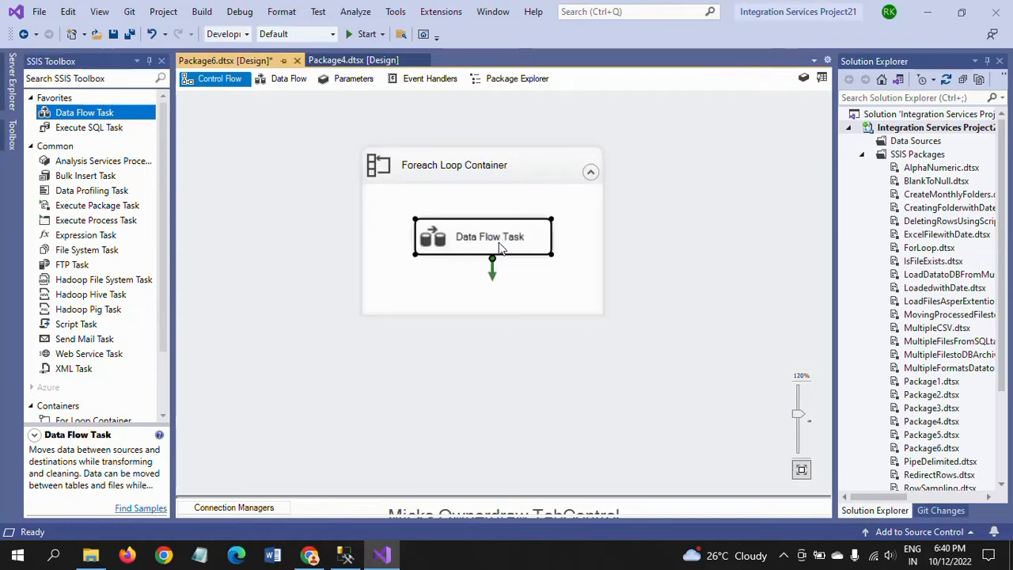
double_click(467, 239)
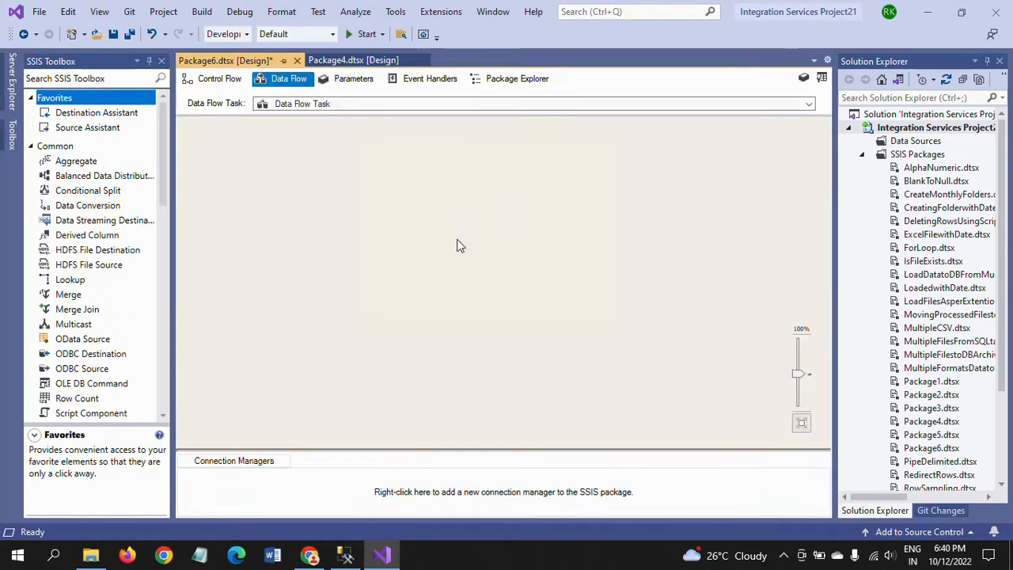
left_click(798, 377)
left_click_drag(797, 375, 798, 368)
Step: Add an Excel Source to the data flow
scroll(158, 323, "down", 10)
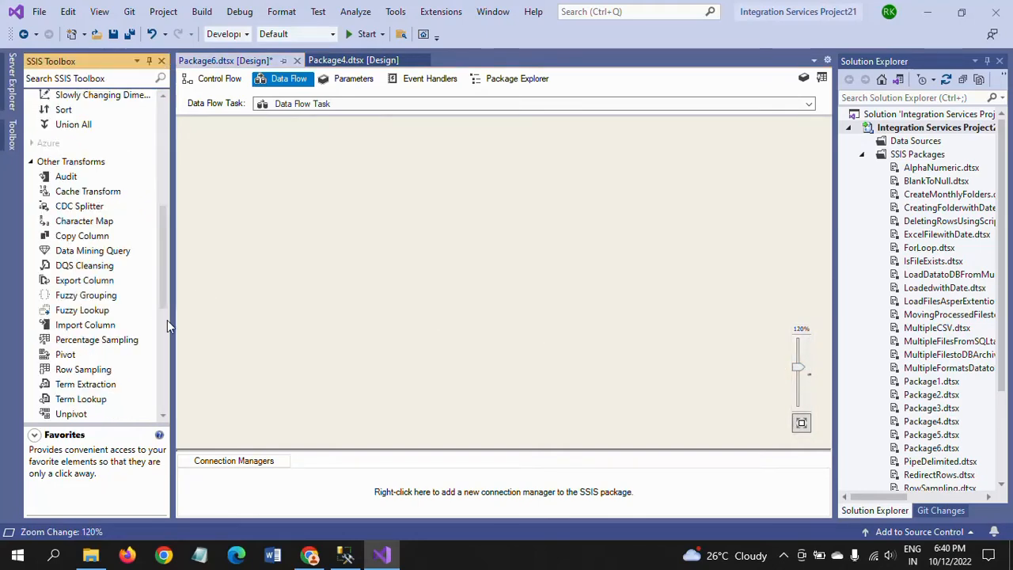
left_click(164, 359)
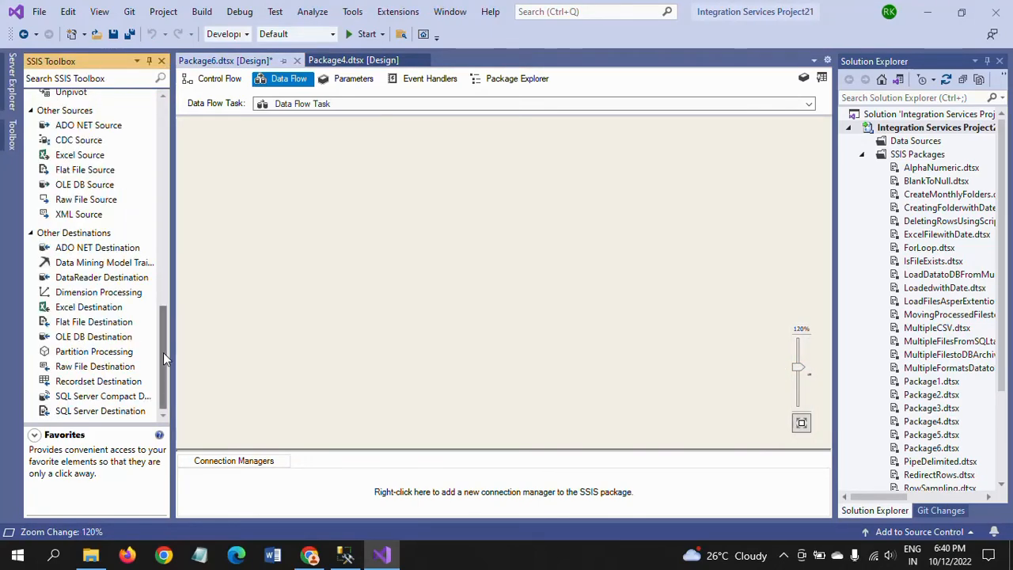
left_click(69, 158)
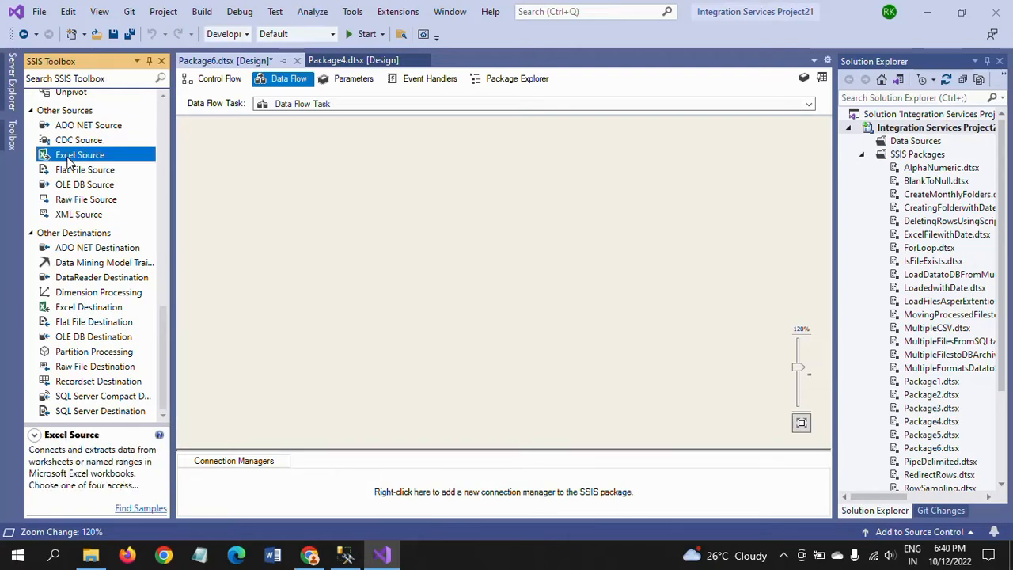
left_click_drag(412, 140, 455, 150)
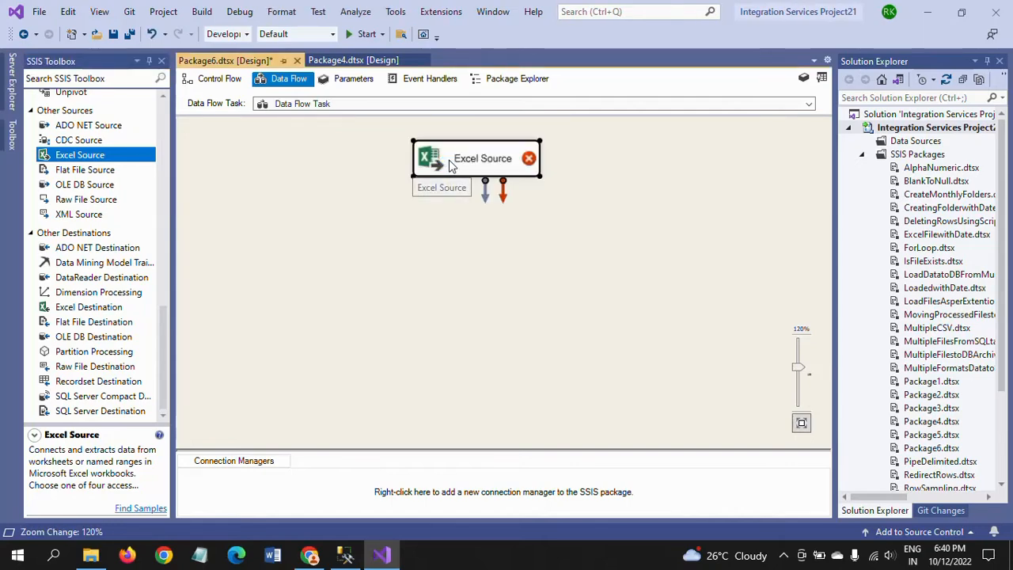
Step: Create a new Excel connection manager for the Excel Source using the file D:\Files\Cricket\T20.xlsx
double_click(372, 153)
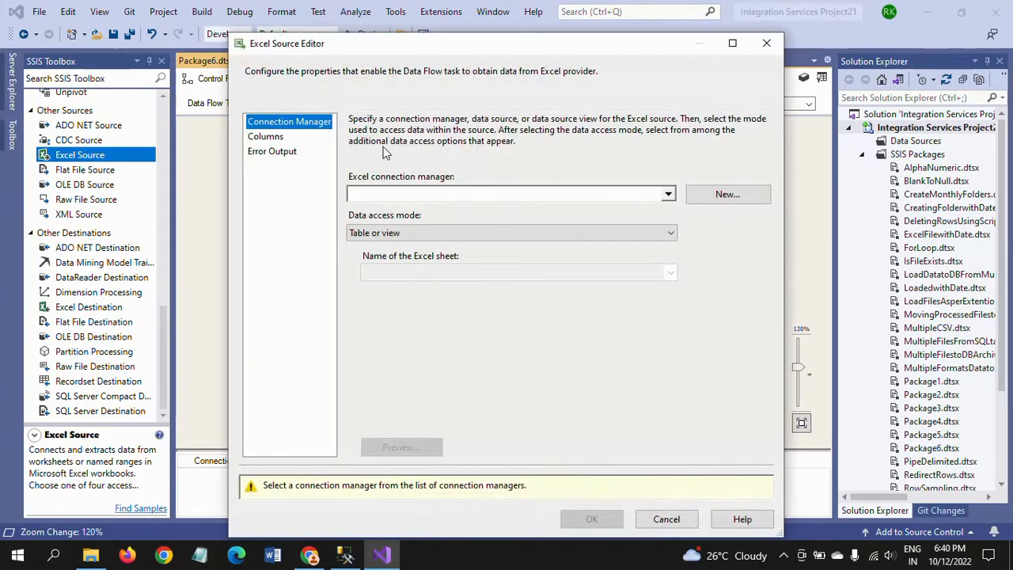
left_click(710, 198)
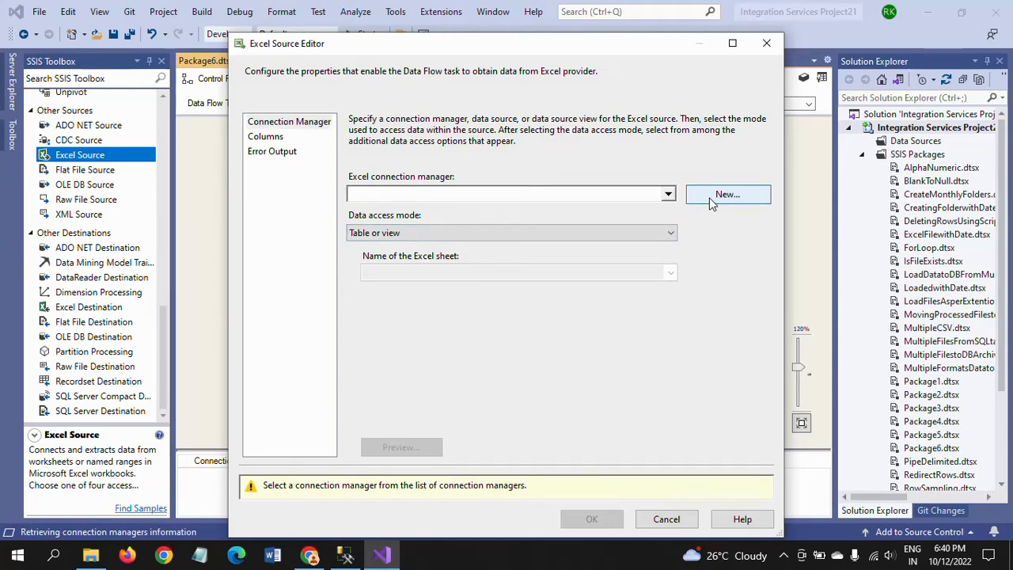
left_click(709, 197)
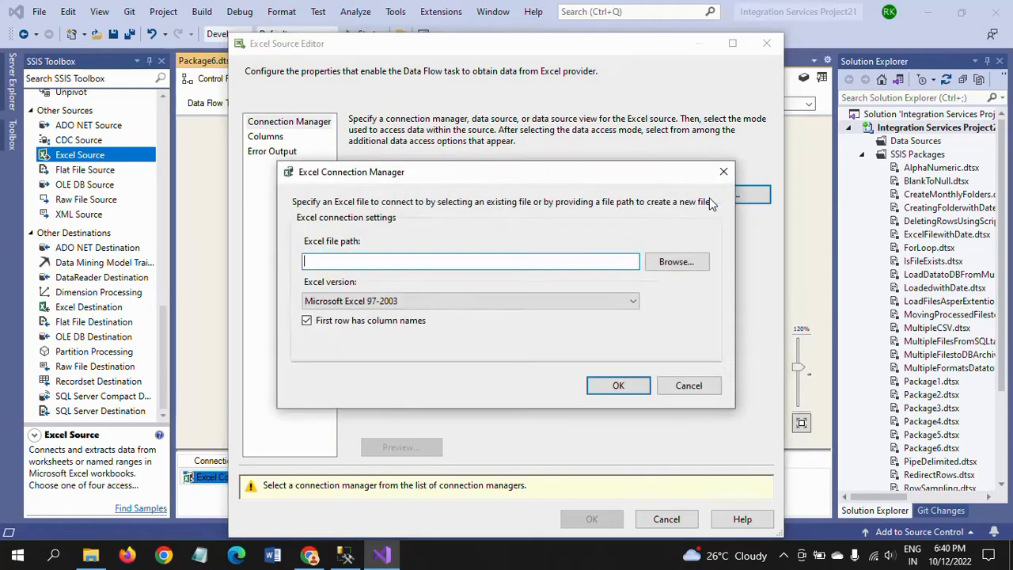
left_click(686, 269)
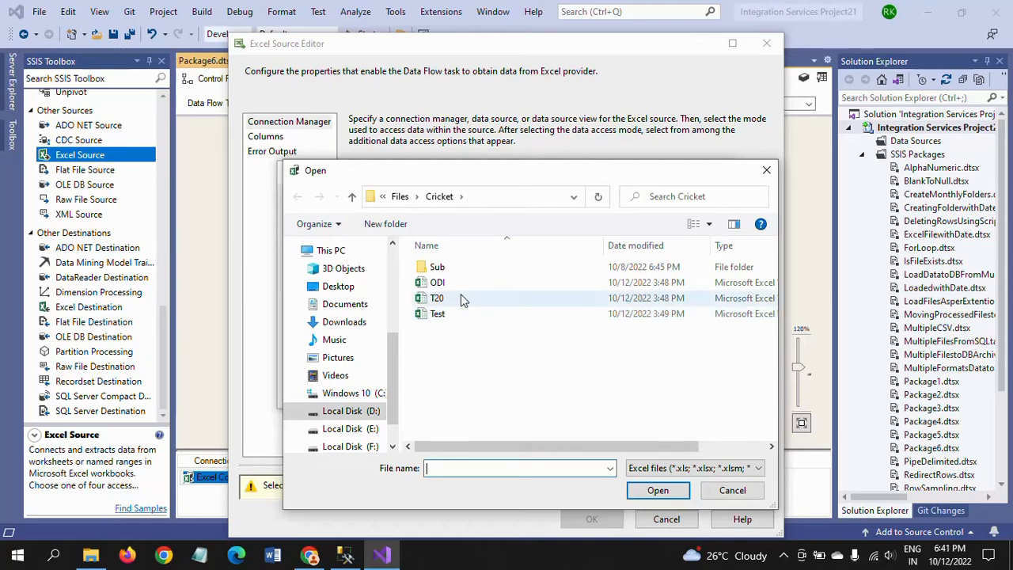
left_click(456, 305)
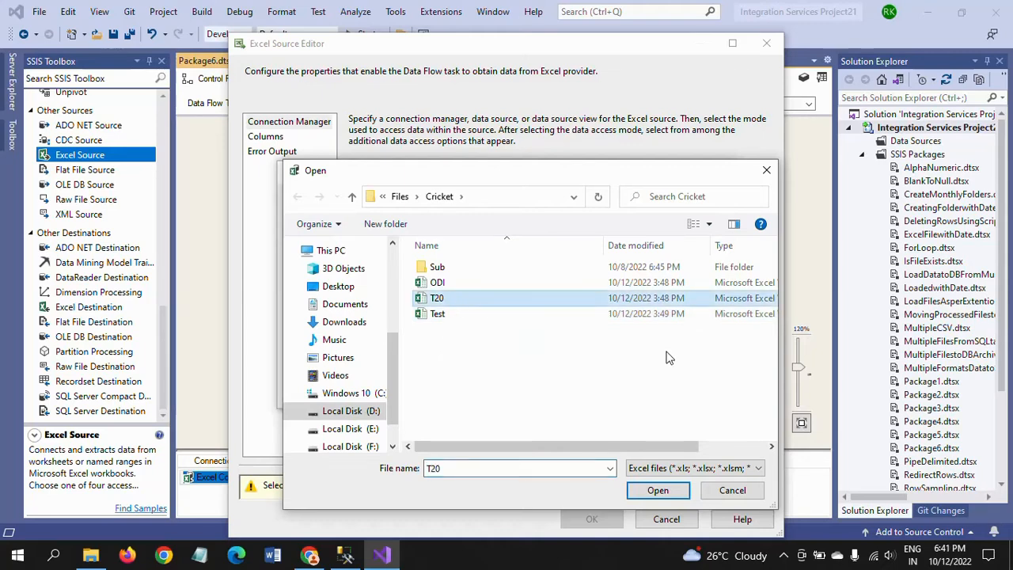
left_click(654, 490)
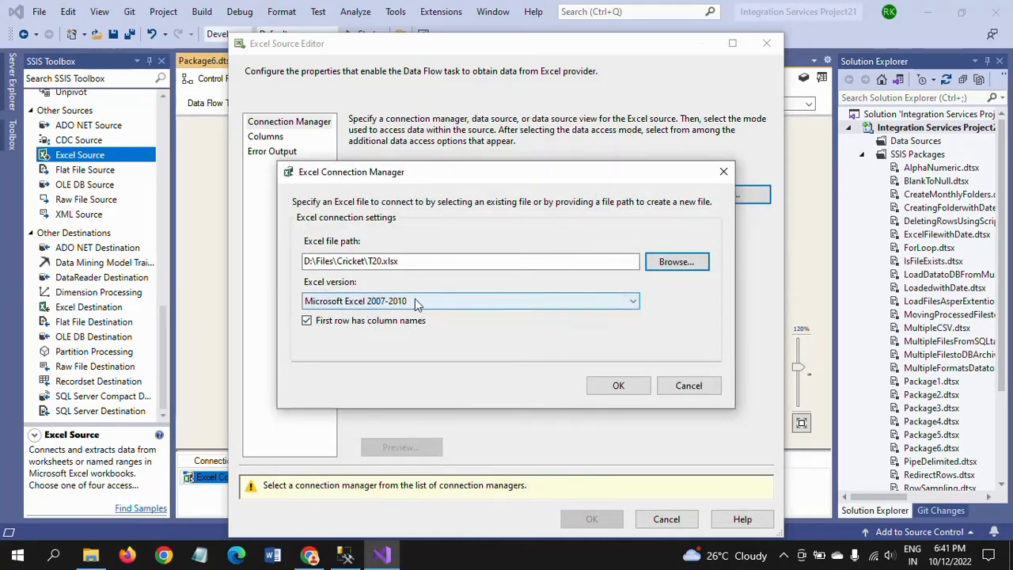
left_click(618, 386)
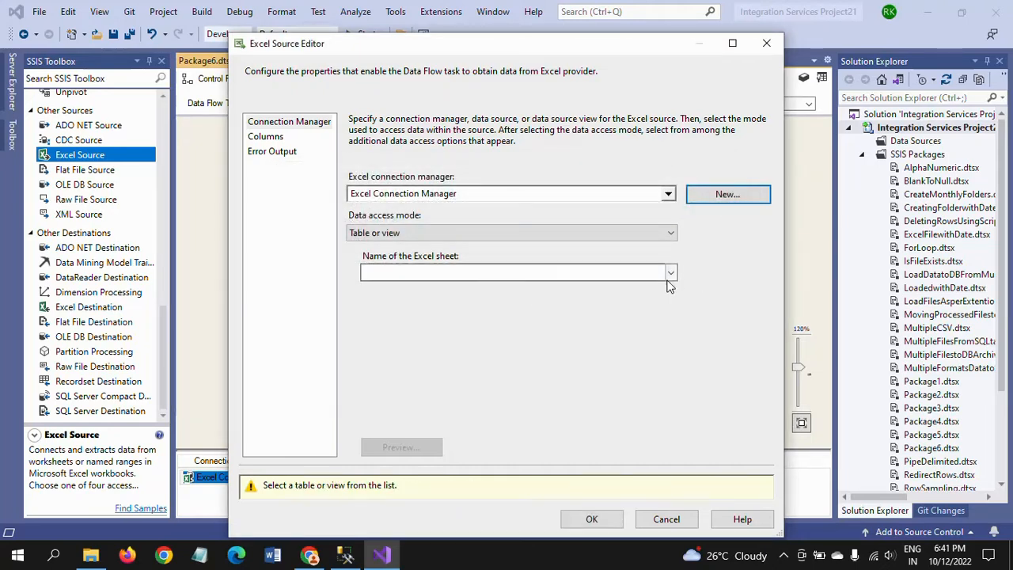
Step: Set the Excel Source's sheet to Sheet1$ and check its columns
left_click(670, 279)
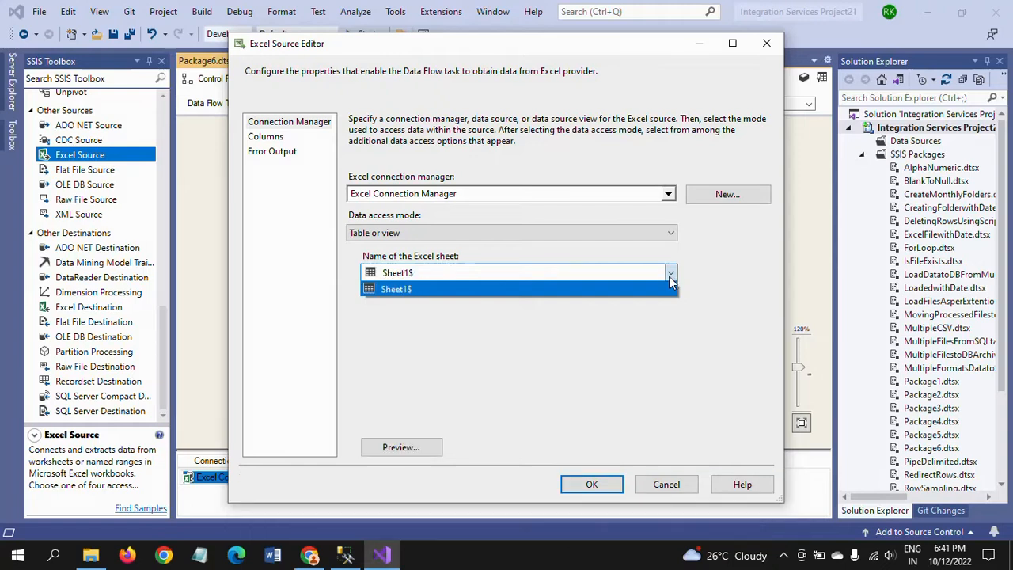
left_click(421, 291)
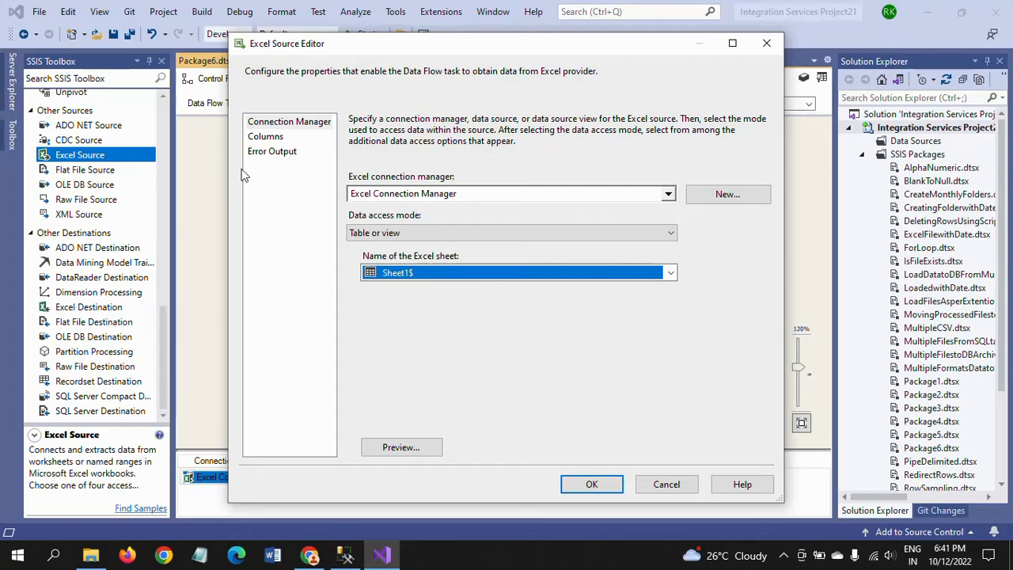
left_click(267, 137)
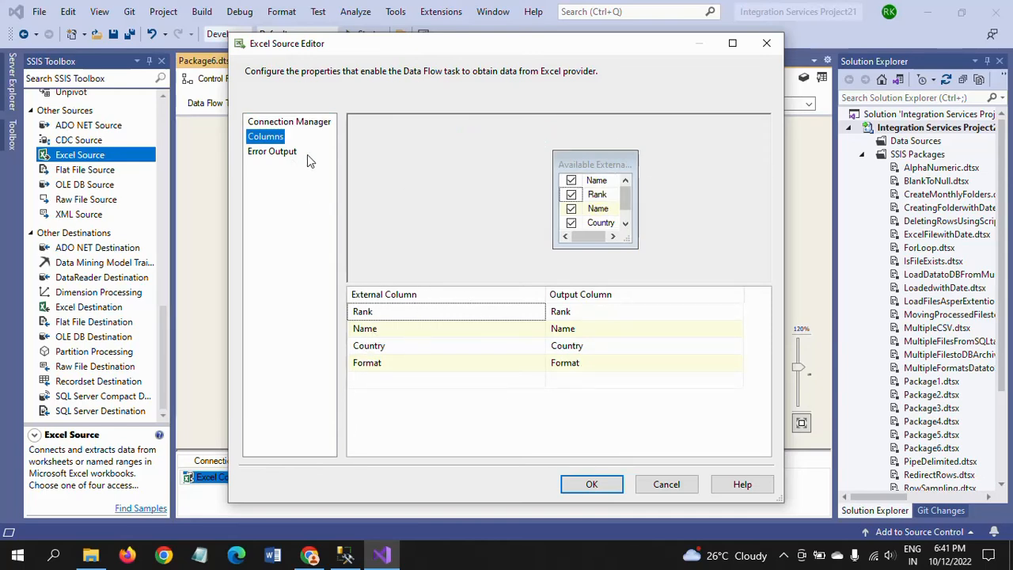
left_click(592, 484)
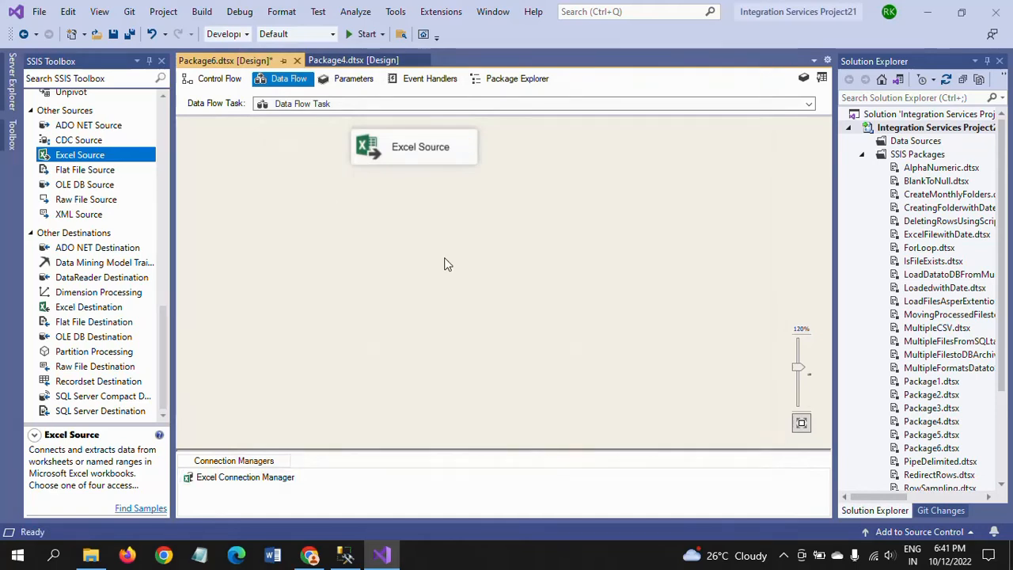
Step: Add an OLE DB Destination below the Excel Source and connect the source's data output to it
left_click(163, 280)
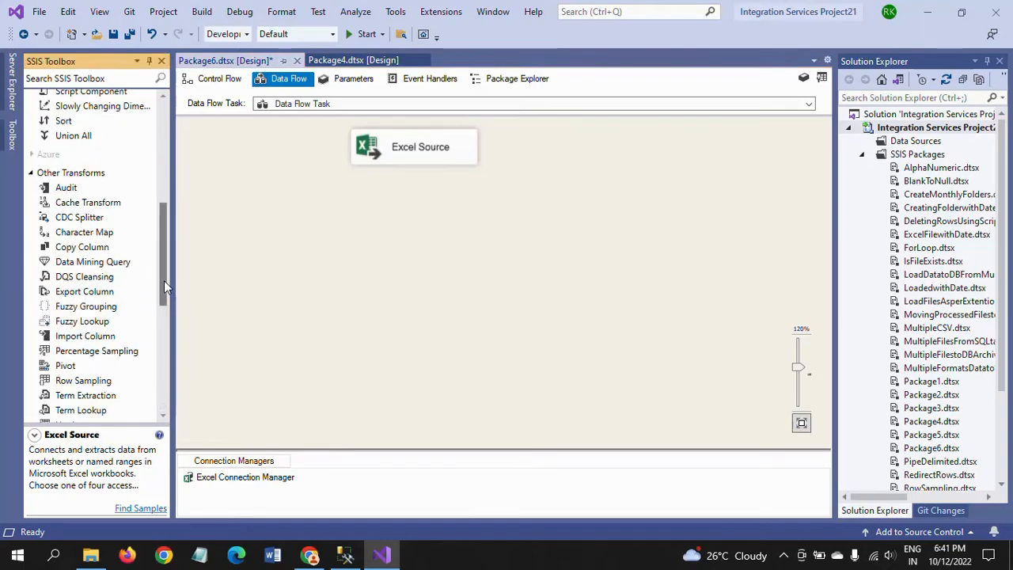
left_click_drag(164, 280, 153, 391)
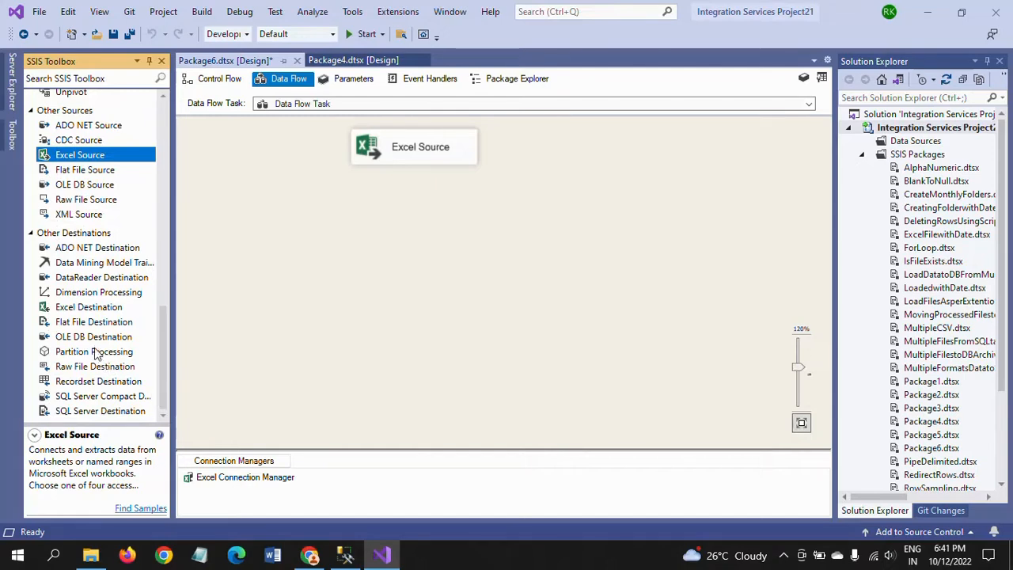
left_click_drag(99, 340, 413, 333)
left_click(420, 158)
left_click_drag(426, 184, 431, 331)
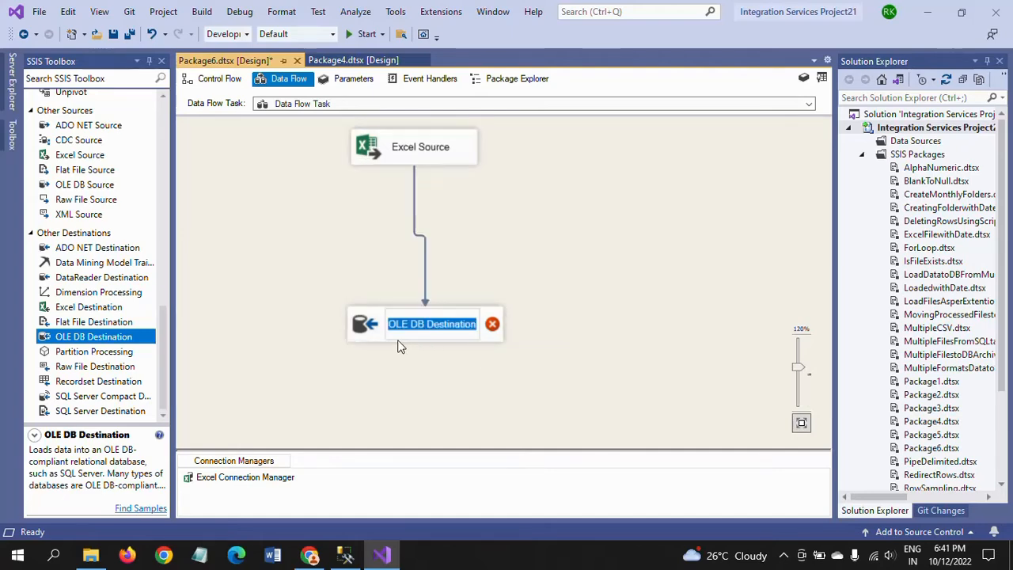
Step: Set the OLE DB Destination's connection to ADMIN.Cricket and its table to [dbo].[CricketFormat_tbl]
double_click(372, 329)
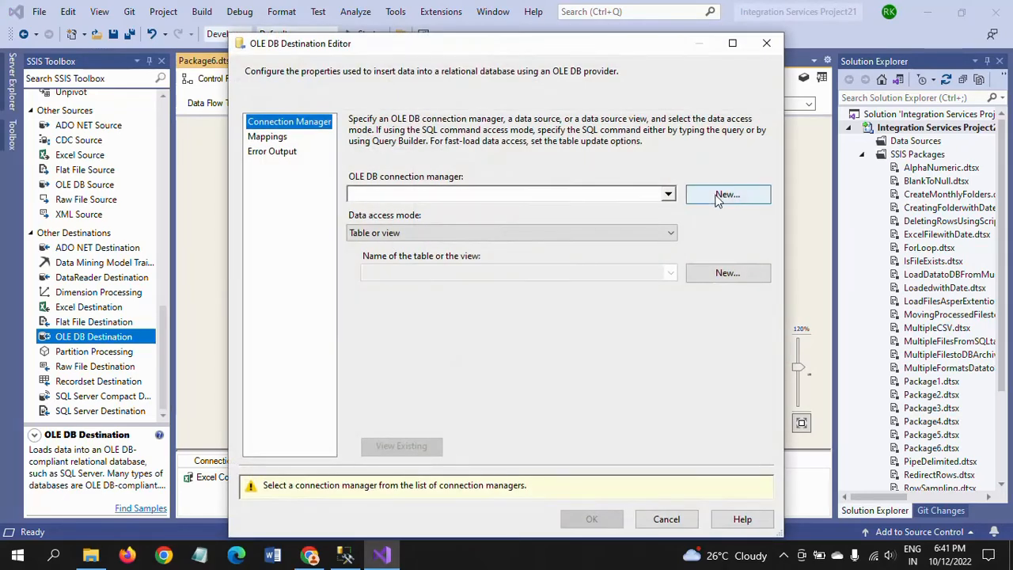
left_click(712, 198)
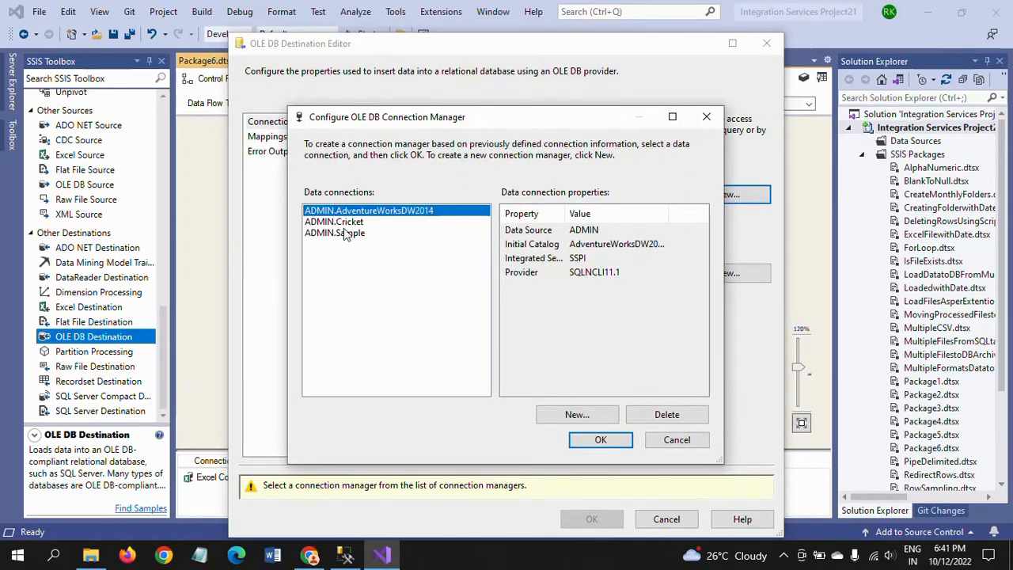
left_click(345, 223)
left_click(605, 441)
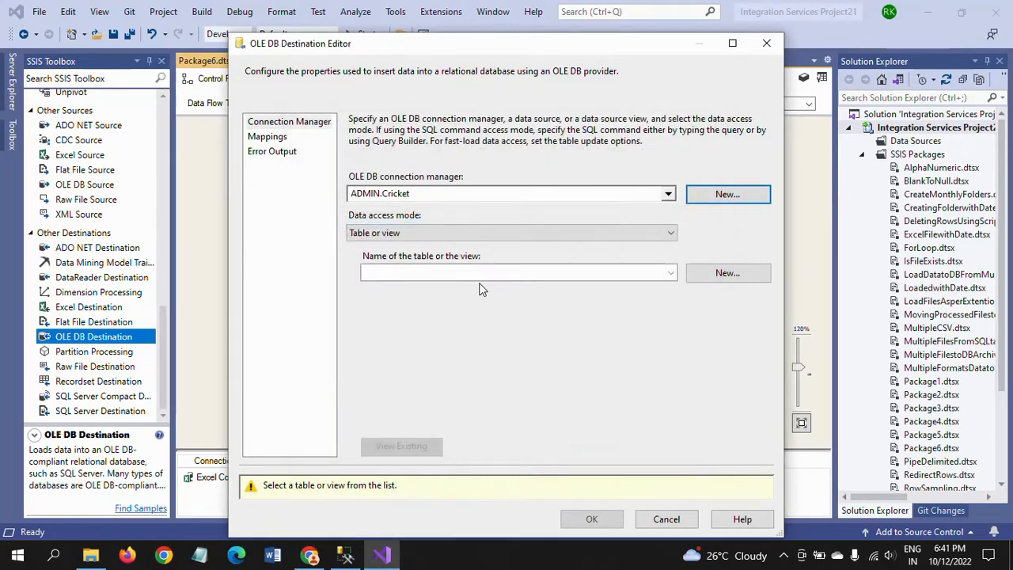
left_click(670, 273)
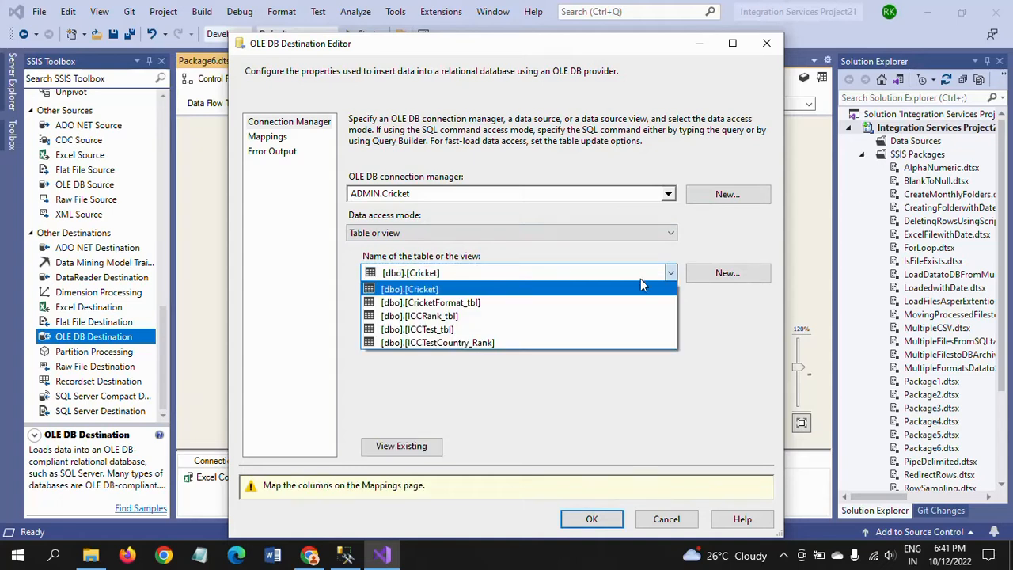
left_click(485, 309)
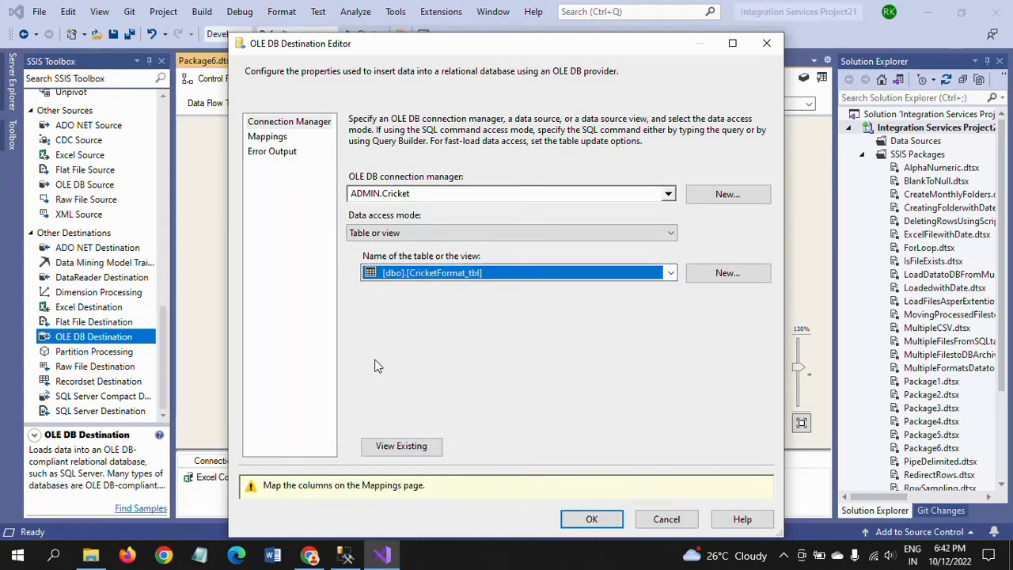
Step: Map the destination's input column Rank to ICCRANK and Format to Cricket_FORMAT
left_click(269, 138)
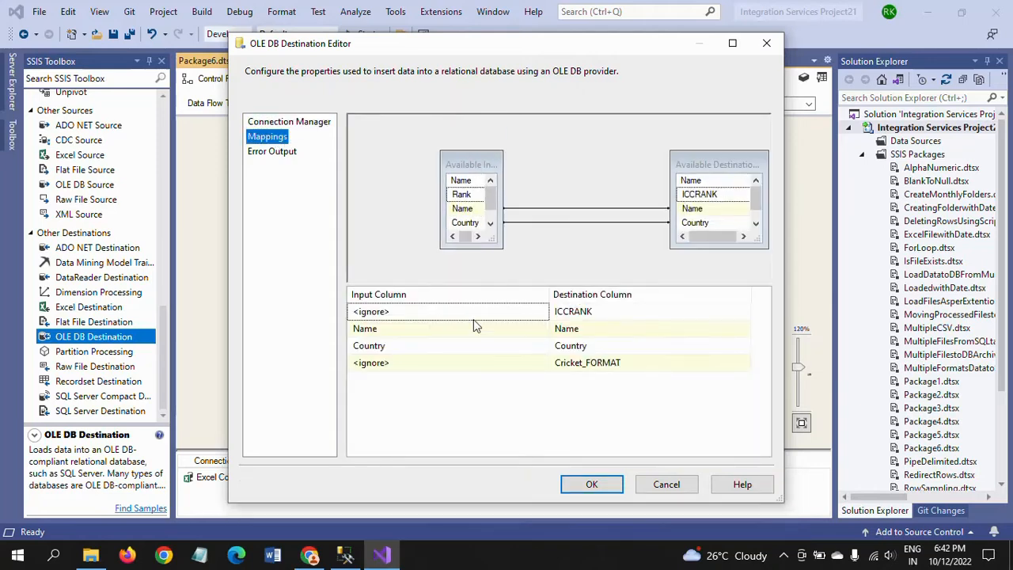
left_click(514, 312)
left_click(543, 313)
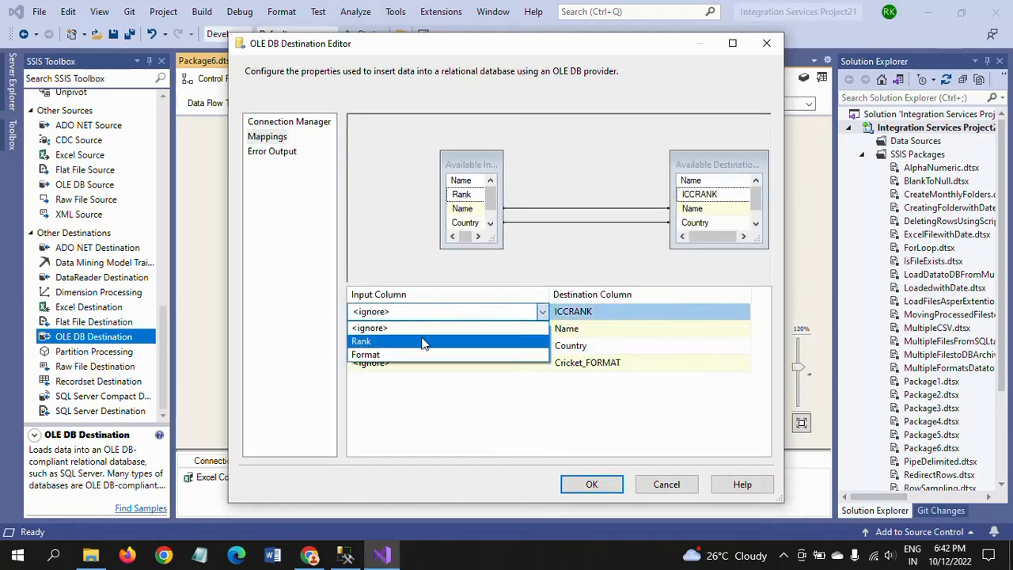
left_click(404, 340)
left_click(401, 364)
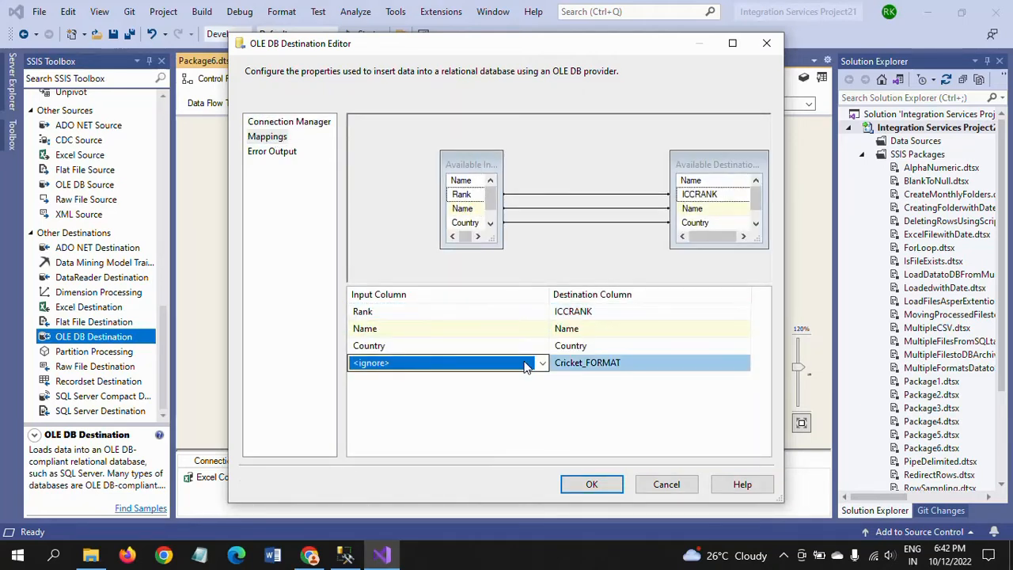
left_click(543, 363)
left_click(414, 396)
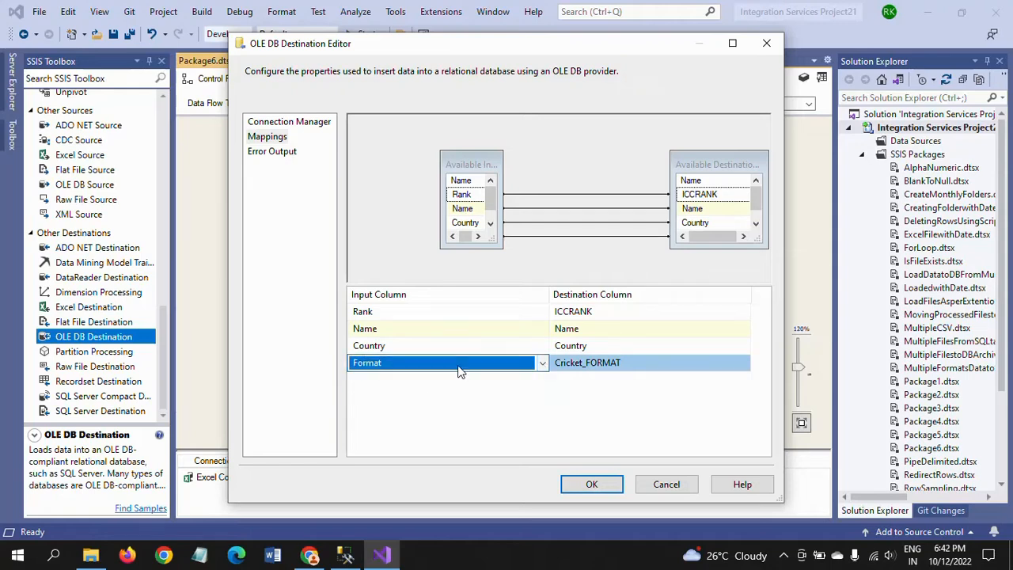
left_click(602, 486)
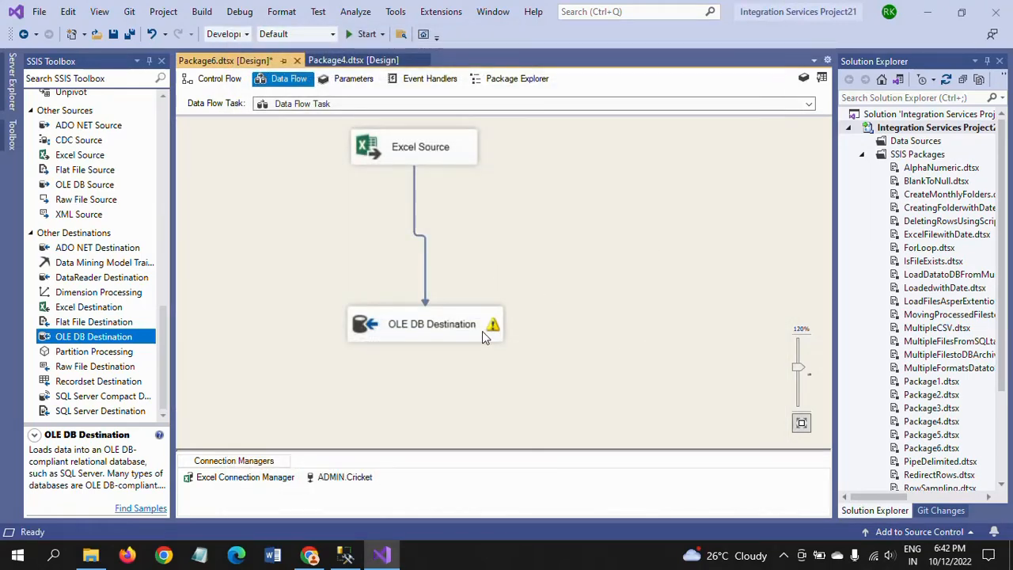
Step: Delete the data path between the Excel Source and the OLE DB Destination
mouse_move(493, 332)
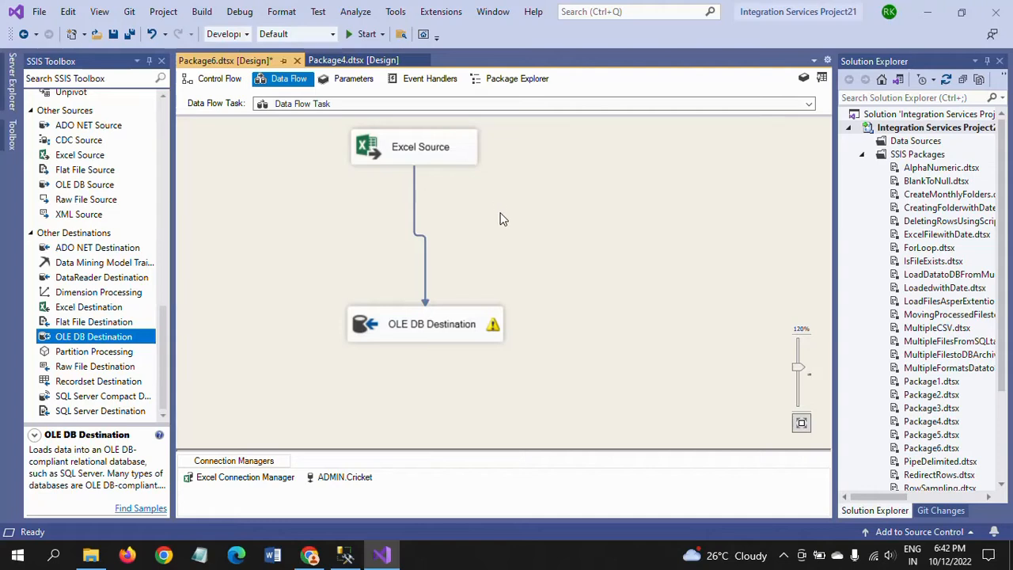
left_click(423, 236)
key("Delete")
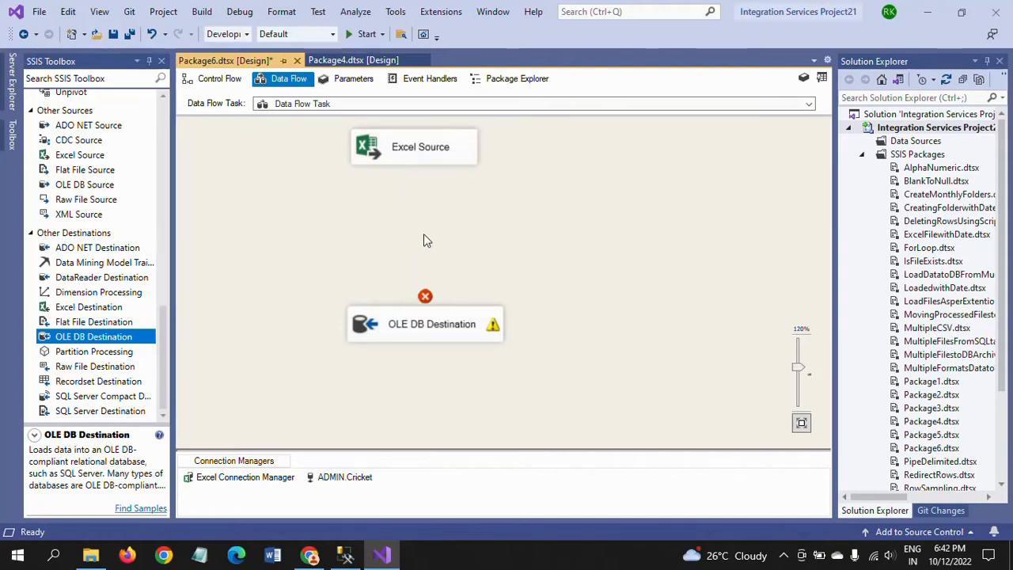
Step: Add a Data Conversion transformation between the Excel Source and the OLE DB Destination, and connect the Excel Source's data output to it
left_click(161, 254)
left_click_drag(161, 253, 156, 158)
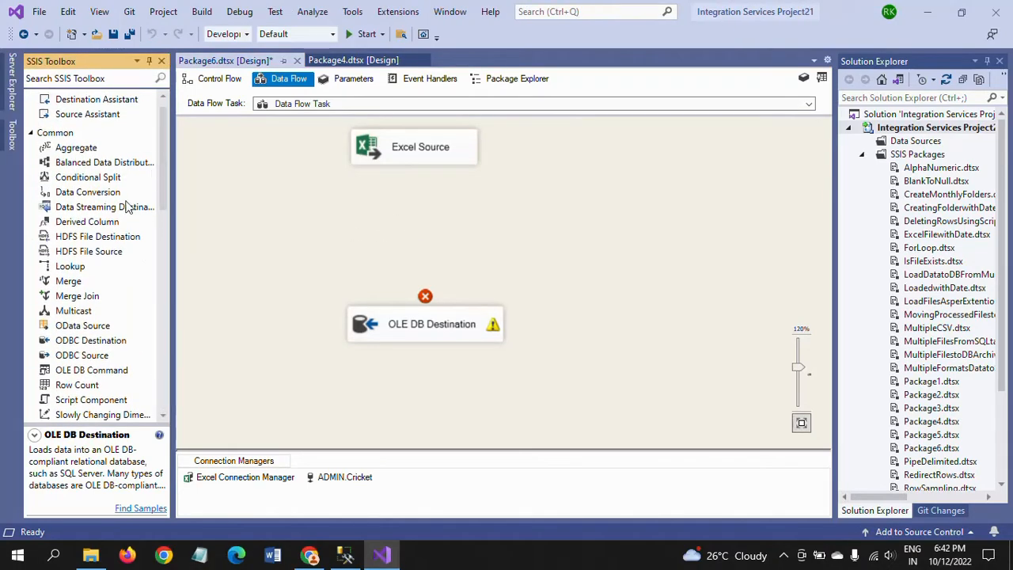
left_click(81, 198)
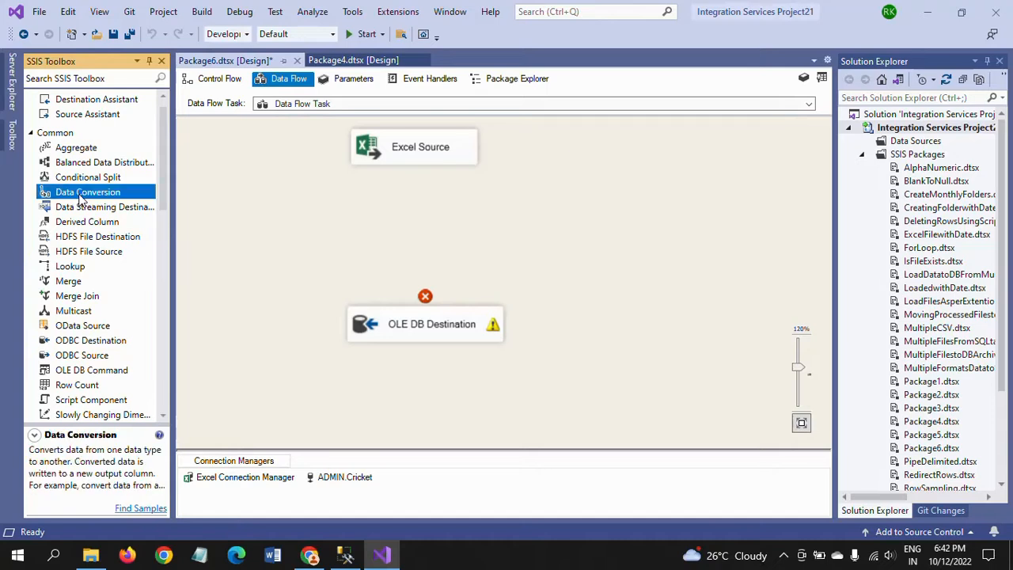
left_click_drag(80, 197, 439, 215)
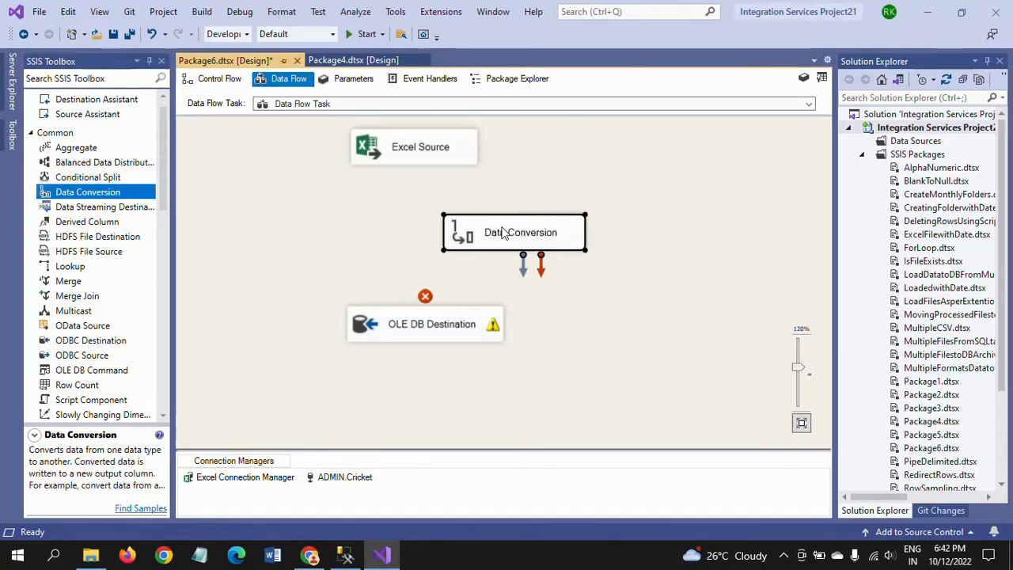
left_click_drag(511, 236, 526, 232)
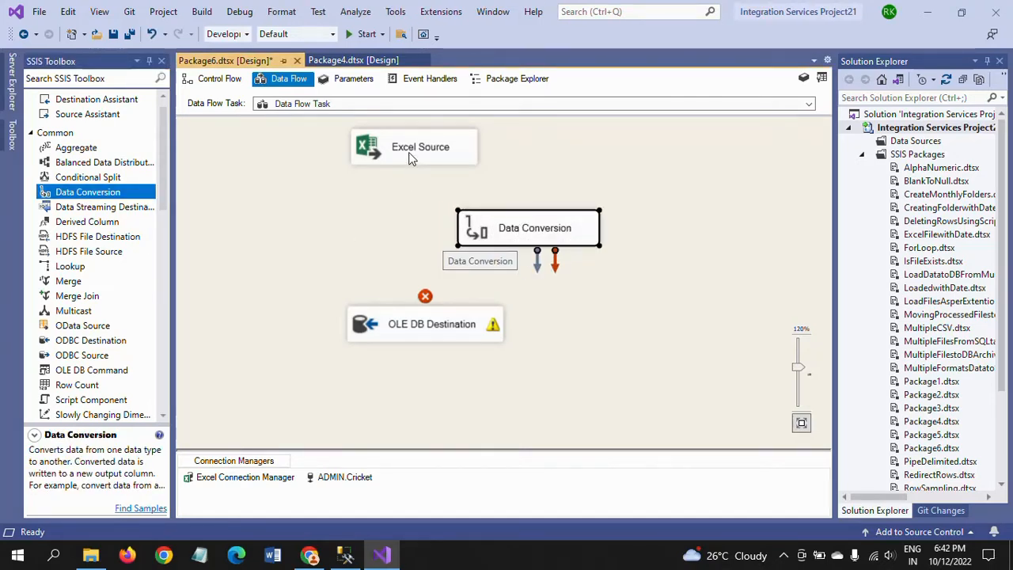
left_click(412, 158)
left_click_drag(422, 182, 513, 229)
left_click(513, 229)
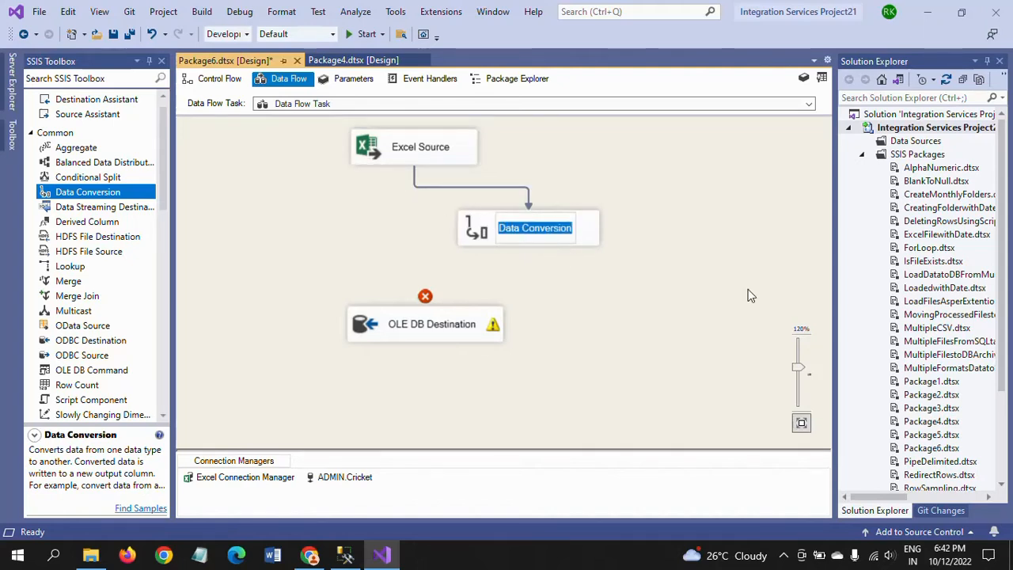
Step: Switch to SQL Server Management Studio and examine the column data types and lengths of the CricketFormat_tbl table
left_click(344, 556)
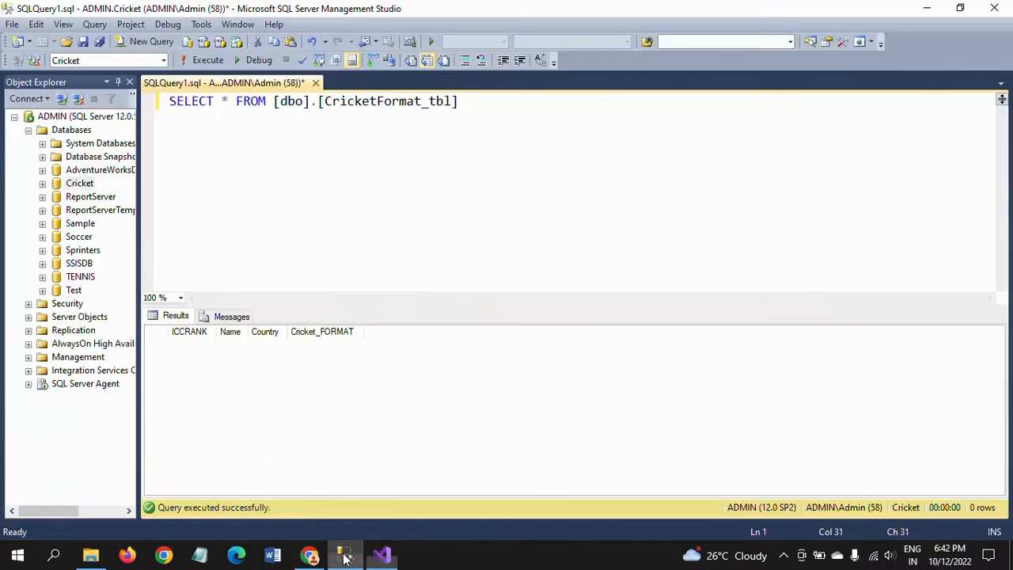
double_click(391, 103)
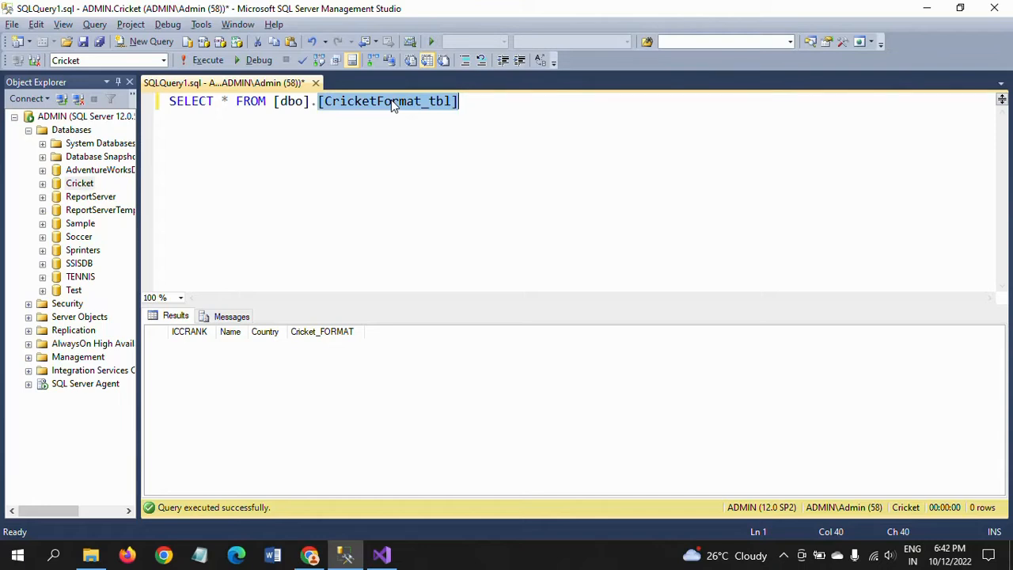
key("alt+F1")
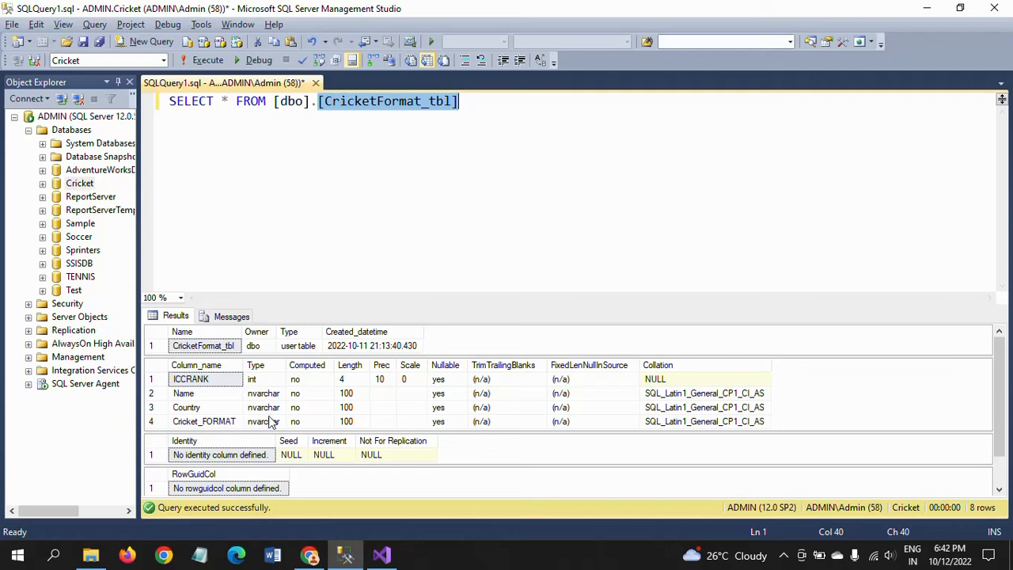
left_click(268, 423)
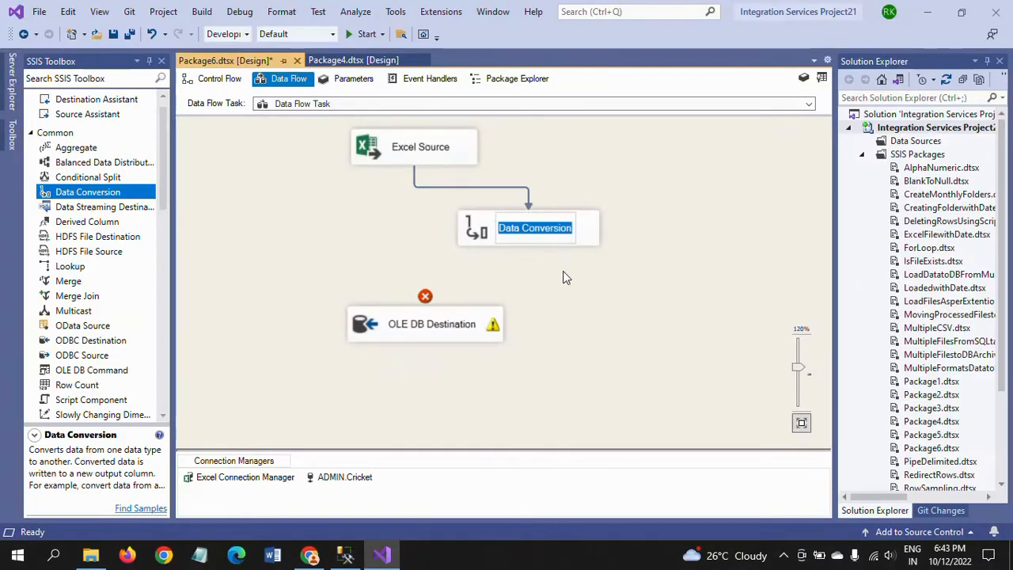
Step: In the Data Conversion, include the Rank, Name, Country and Format columns and set Rank's data type to four-byte signed integer [DT_I4]
left_click(563, 272)
left_click(523, 232)
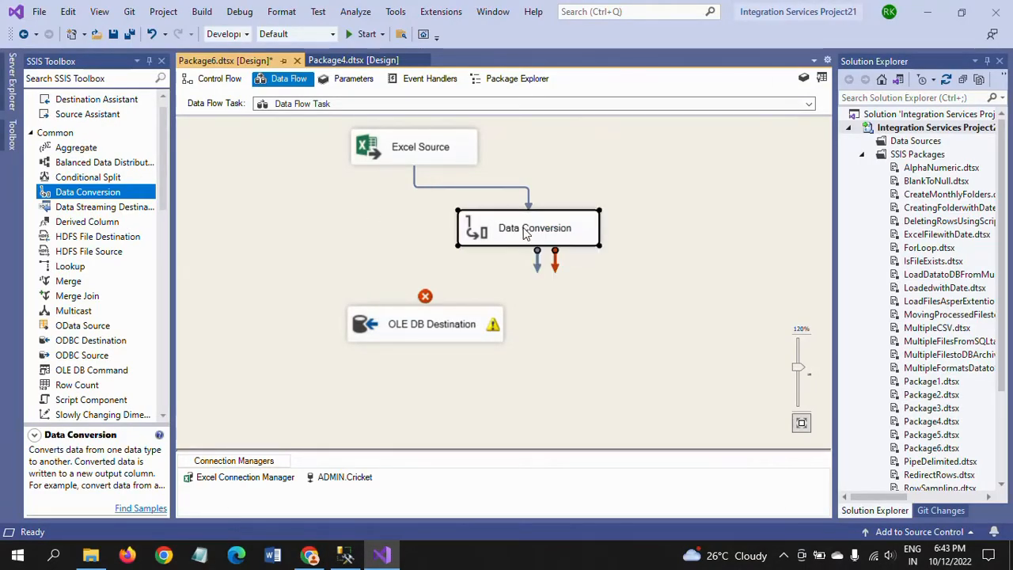
double_click(523, 232)
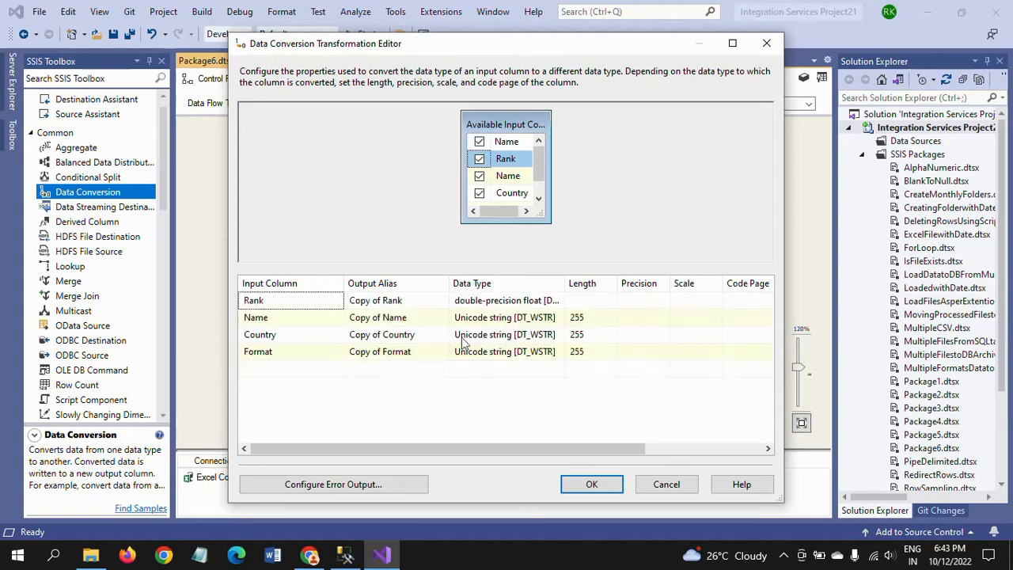
left_click(530, 303)
left_click(558, 301)
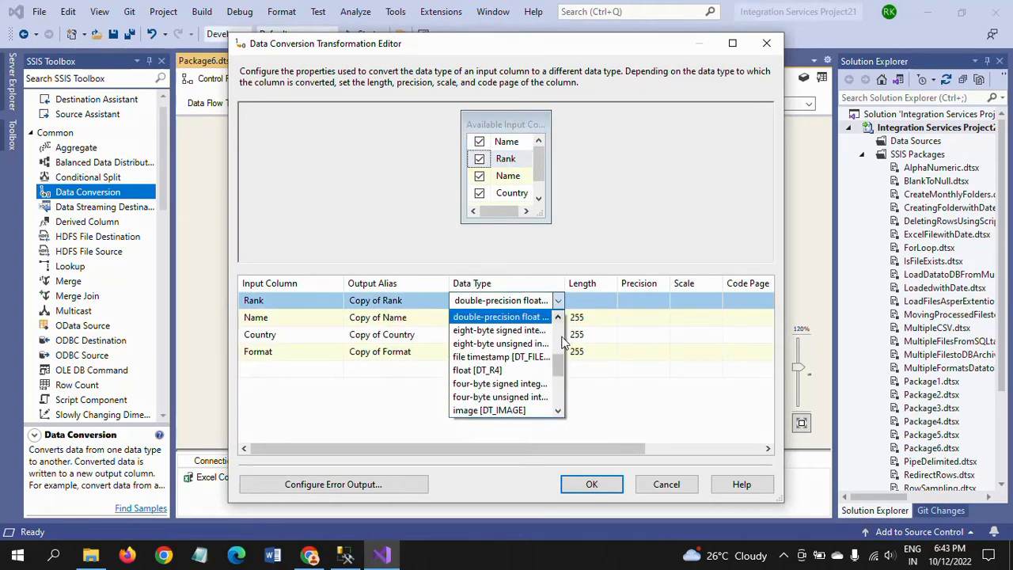
left_click(527, 385)
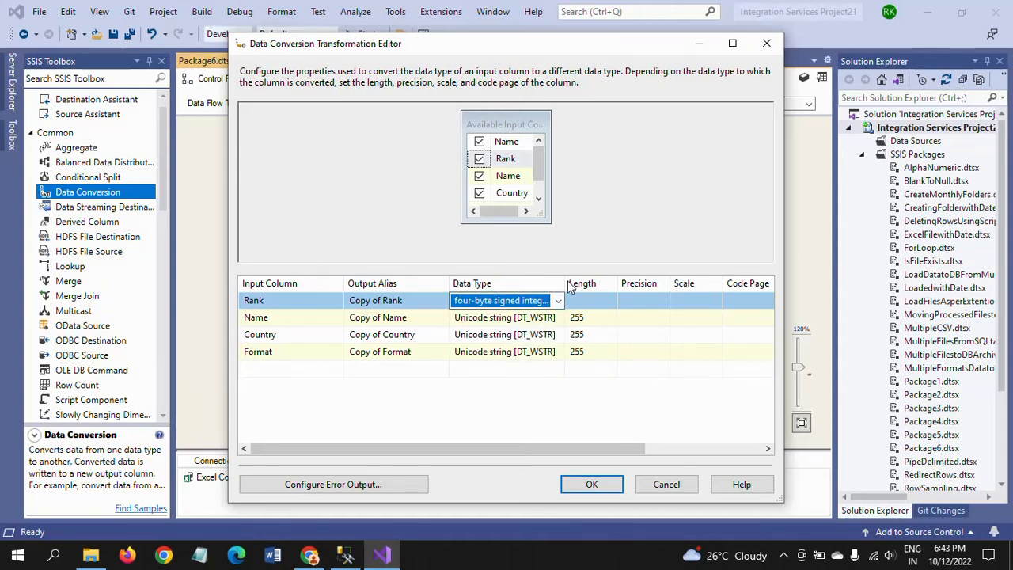
left_click_drag(564, 282, 627, 283)
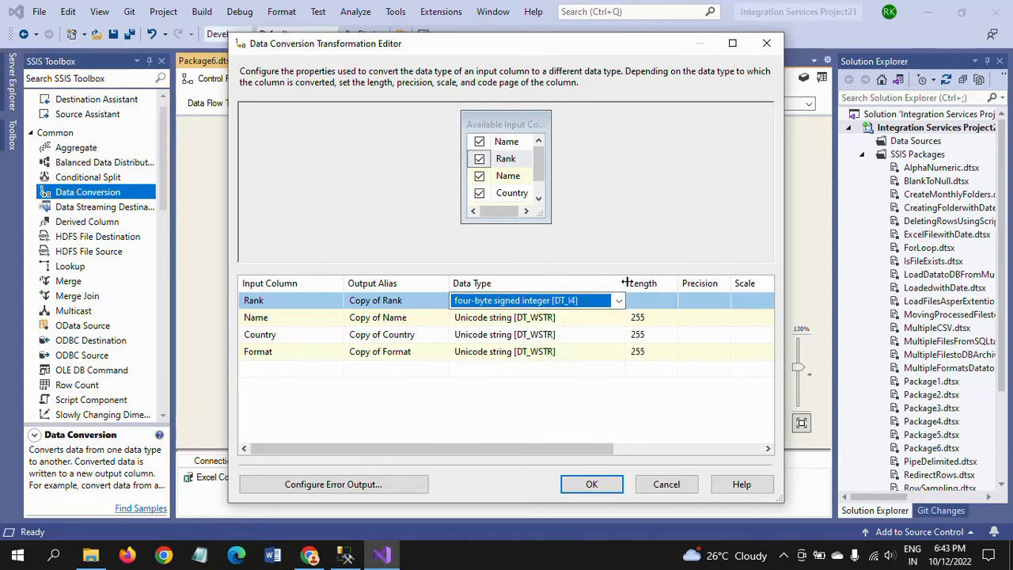
Step: Try string [DT_STR] as the Name column's data type and return it to Unicode string [DT_WSTR]
left_click(508, 323)
left_click(619, 319)
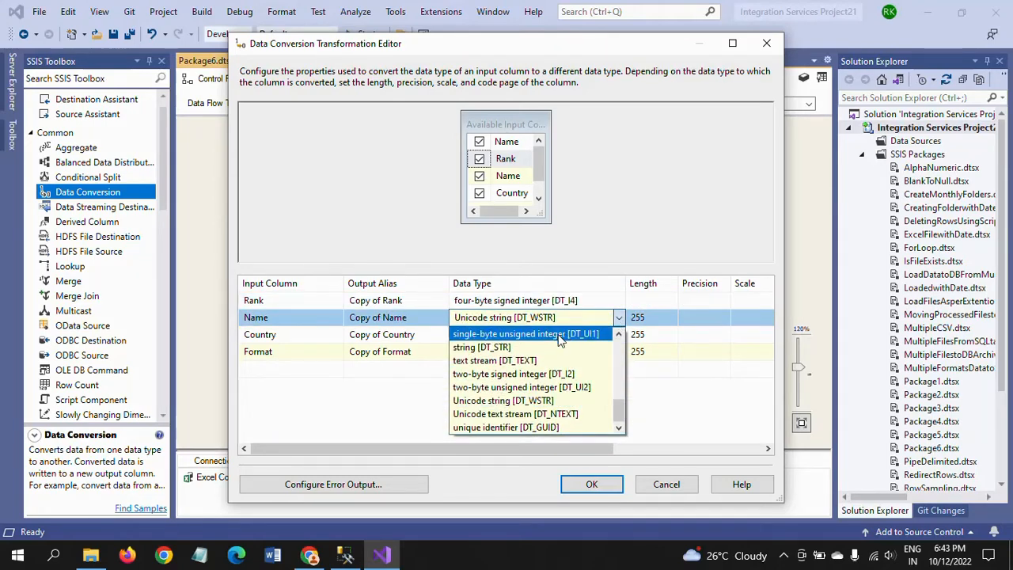
left_click(505, 350)
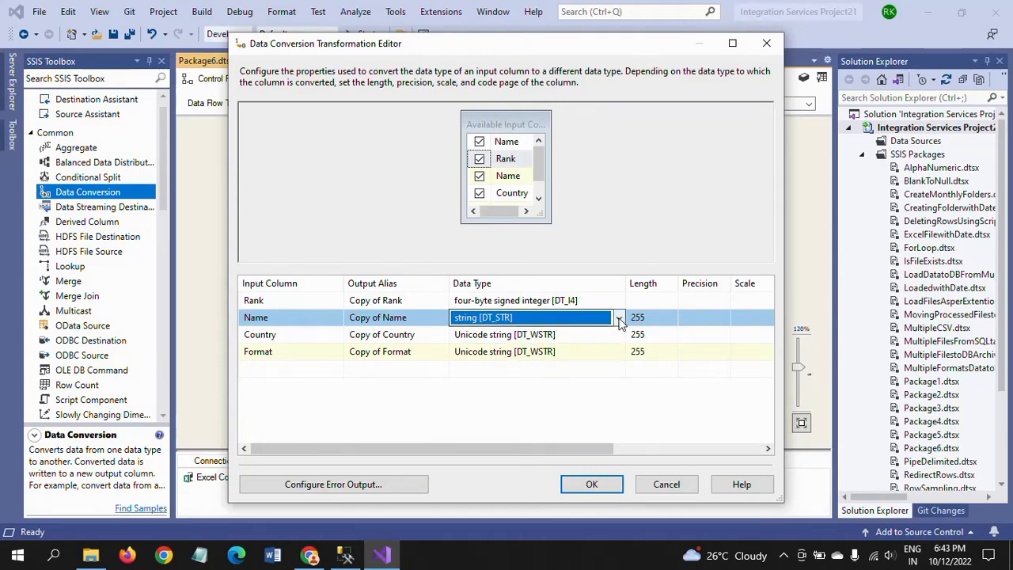
left_click(619, 318)
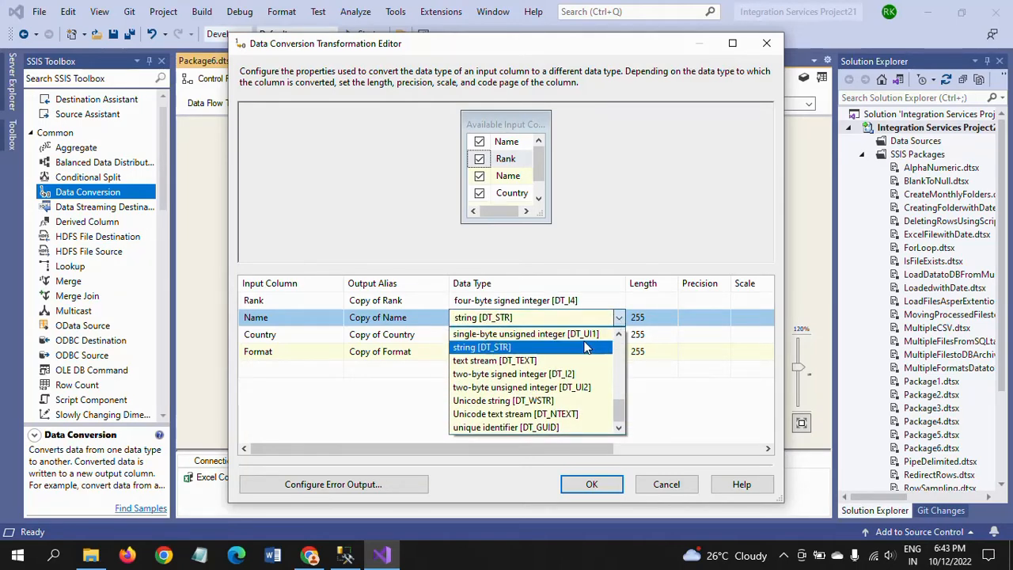
left_click(535, 401)
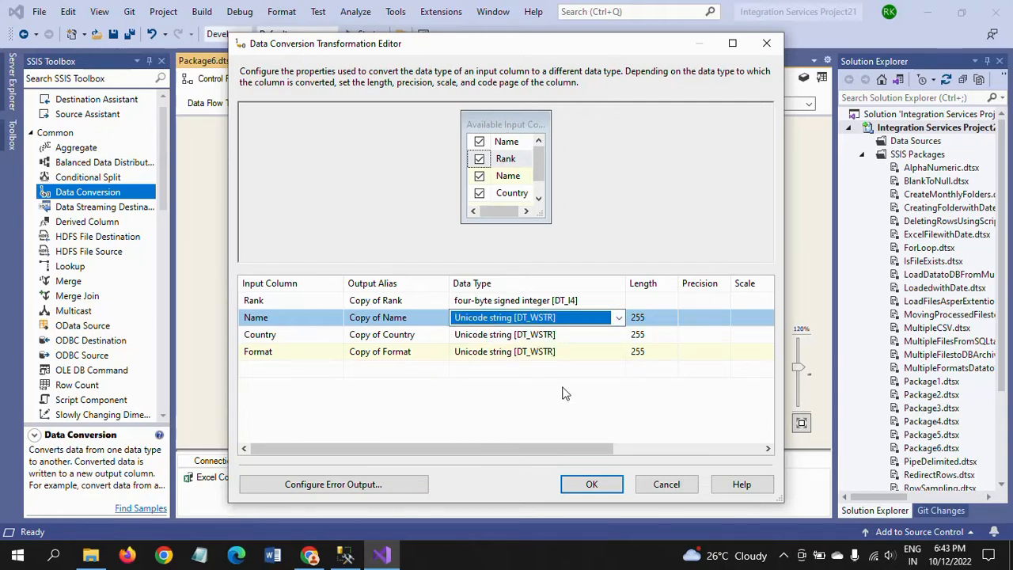
Step: Set the length of the Name, Country and Format columns to 50 and apply the data conversion settings
left_click(660, 317)
key("BackSpace")
key("BackSpace")
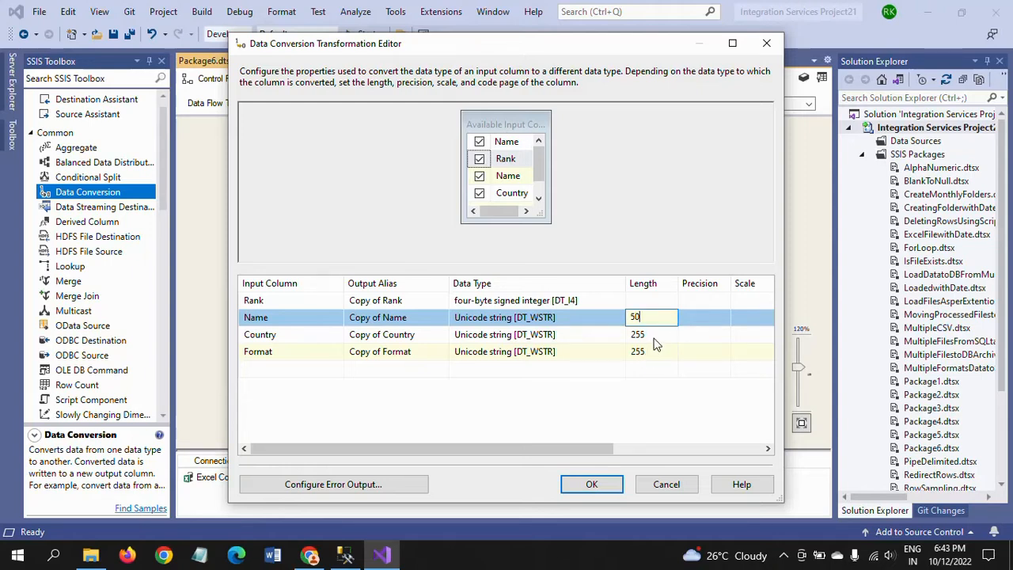
left_click(656, 334)
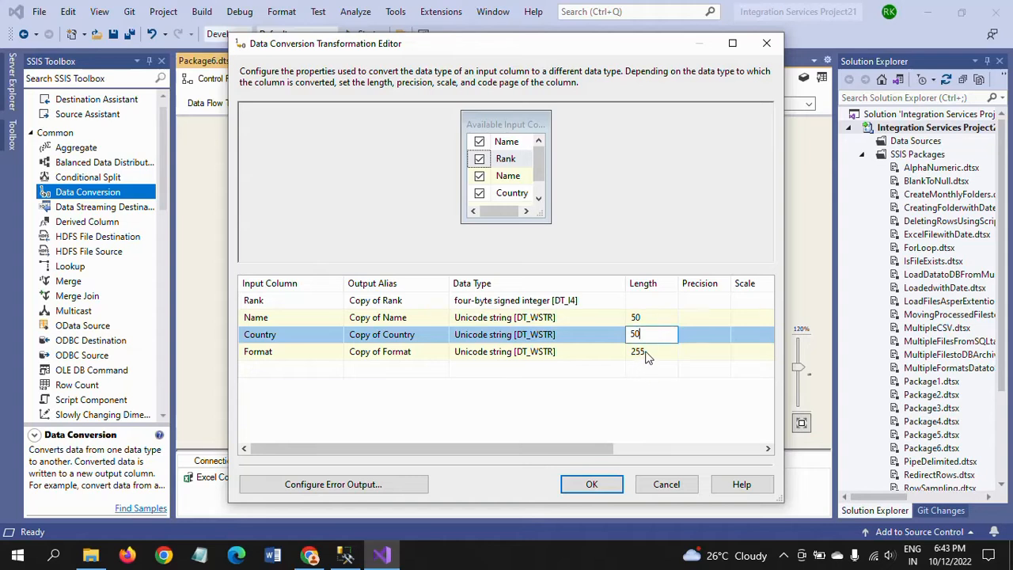
left_click(651, 351)
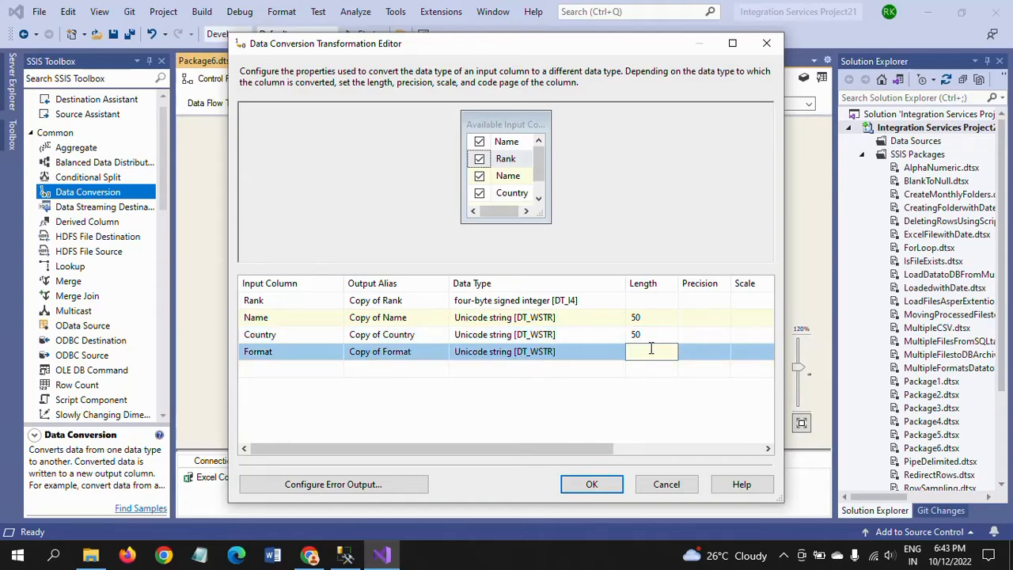
type("50")
left_click(472, 417)
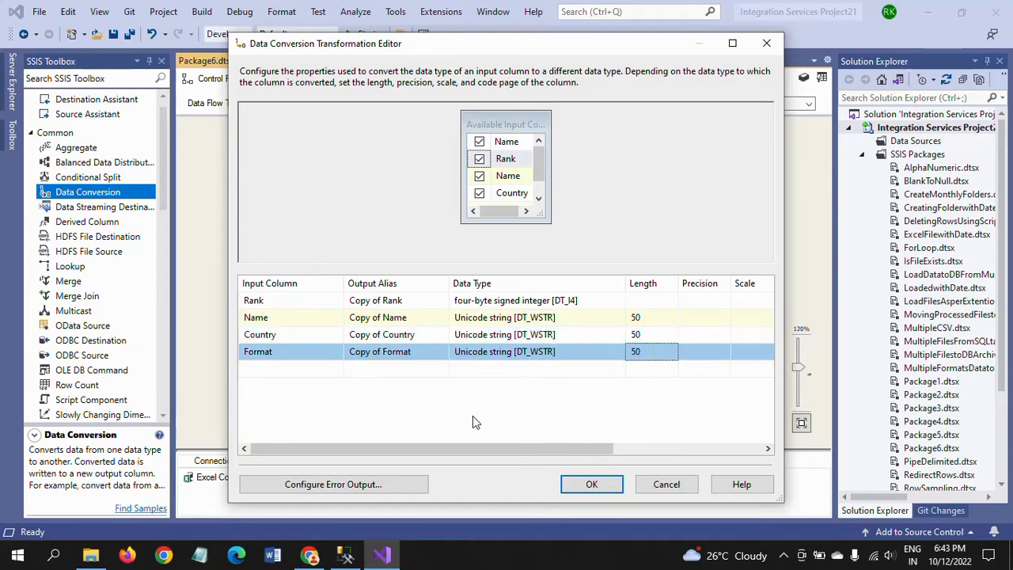
left_click(591, 484)
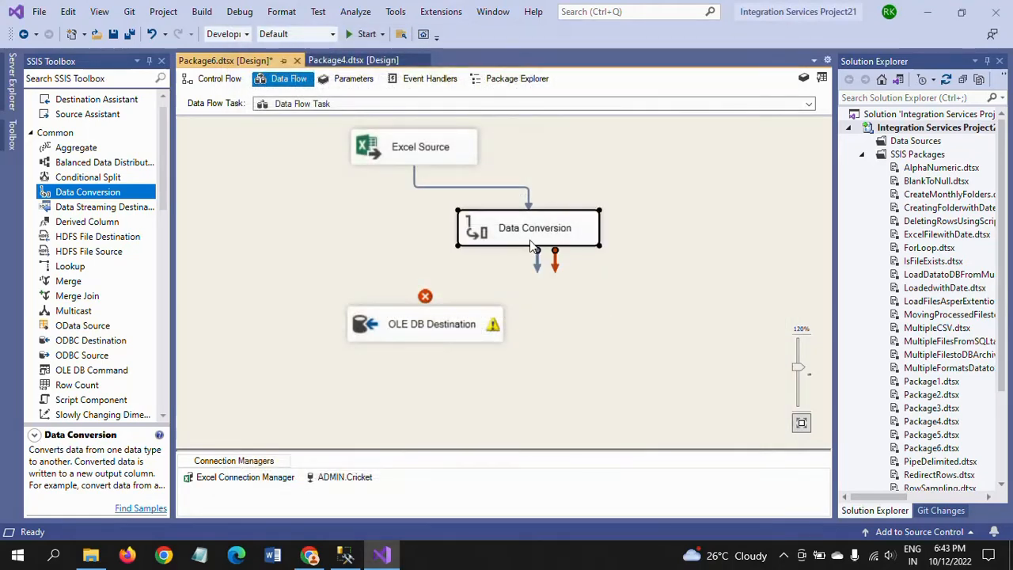
Step: Connect the Data Conversion's data output to the OLE DB Destination
left_click_drag(535, 267, 440, 326)
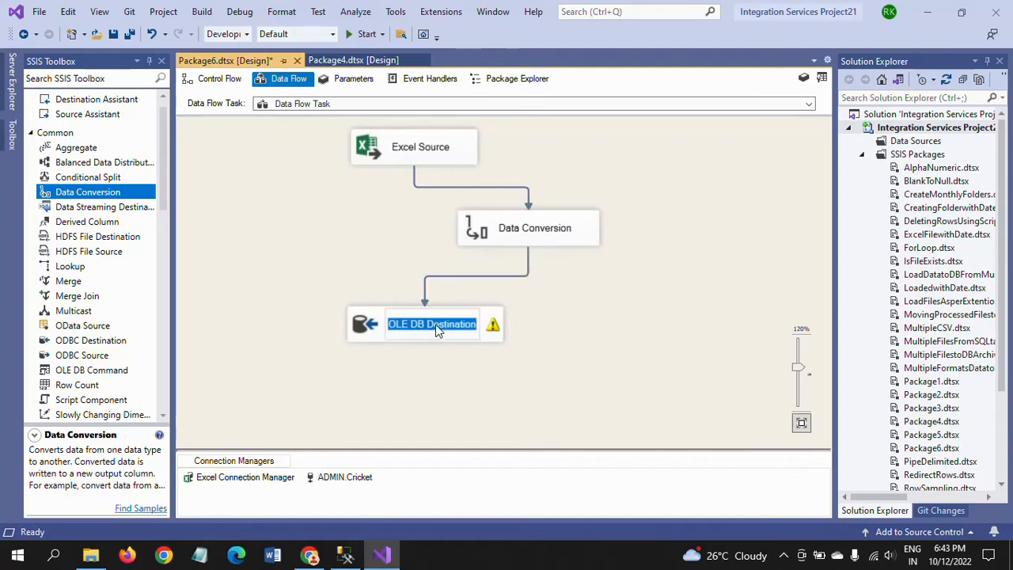
left_click(417, 361)
left_click(394, 331)
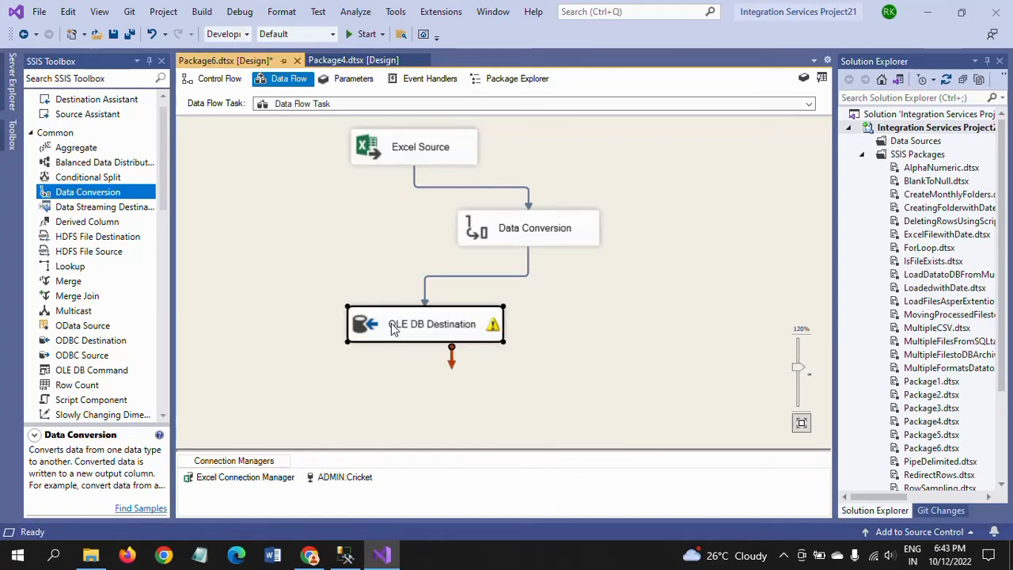
Step: In the OLE DB Destination's mappings, map Copy of Rank to ICCRANK and Copy of Name to Name
double_click(393, 331)
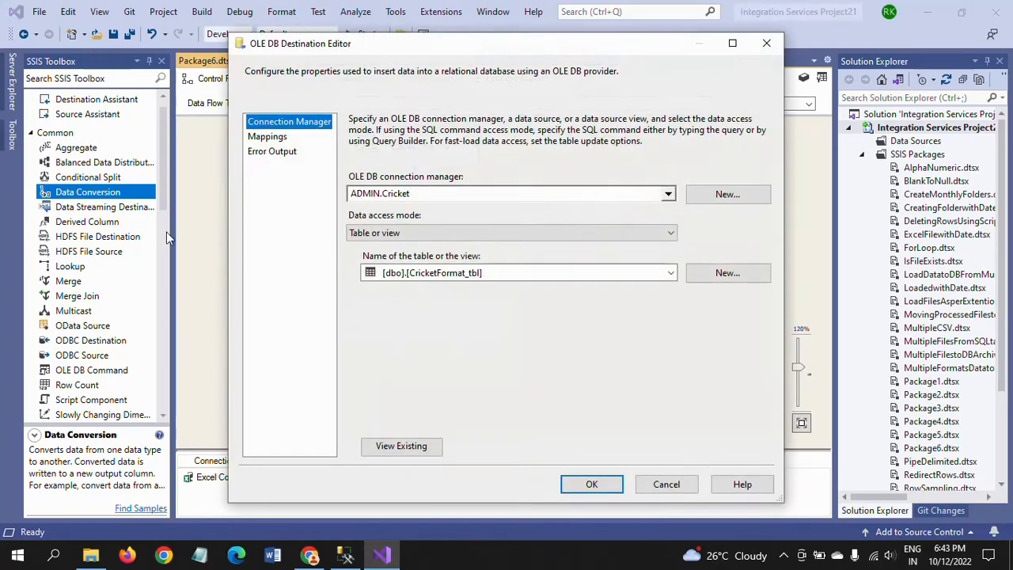
left_click(270, 137)
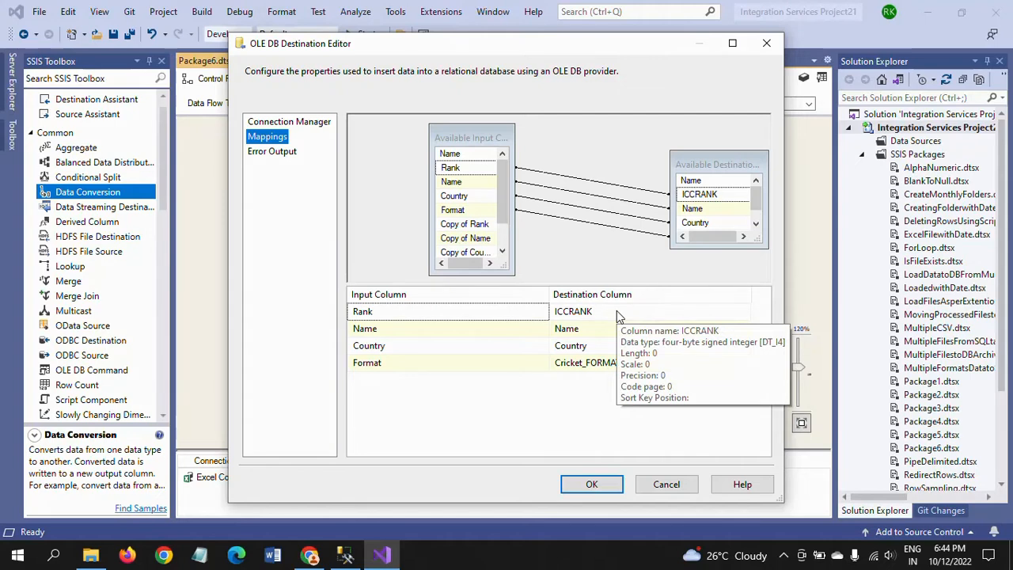
left_click(531, 315)
left_click(543, 311)
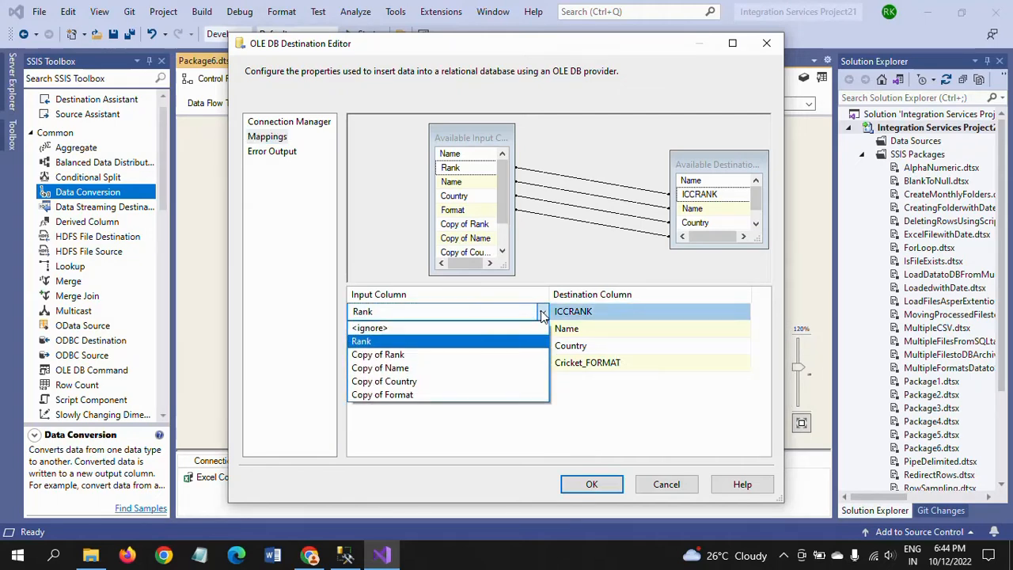
left_click(380, 356)
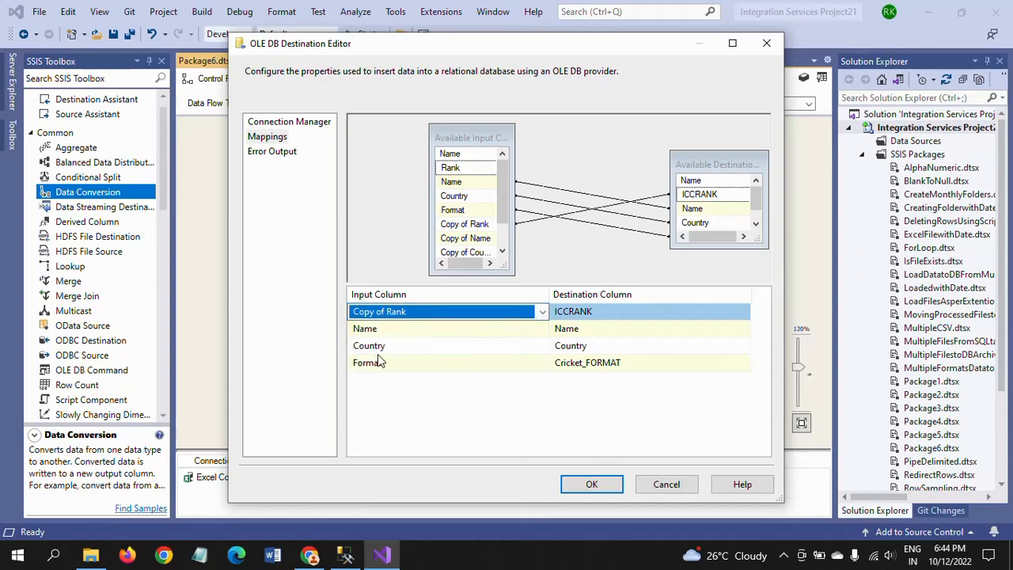
left_click(372, 329)
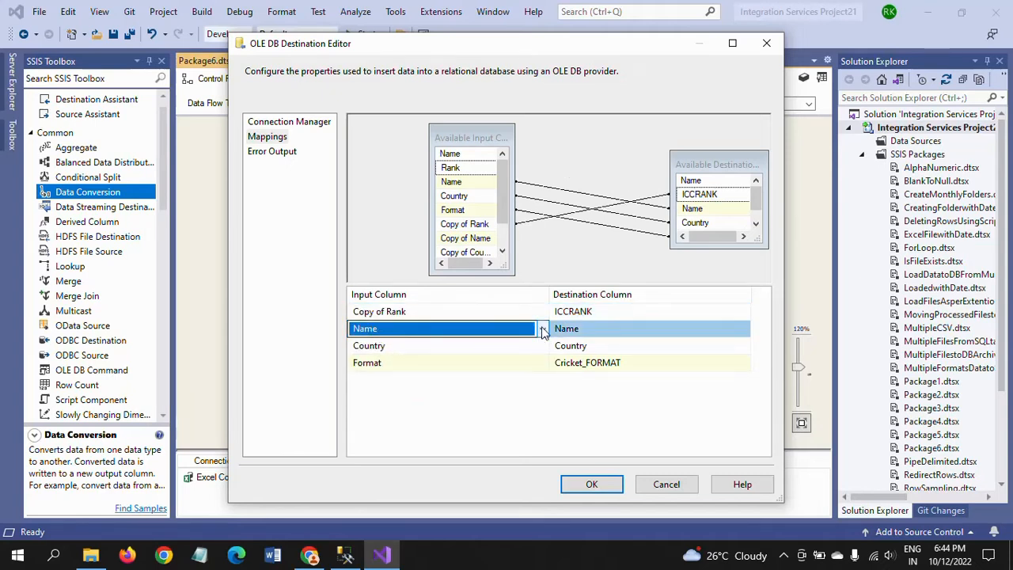
left_click(543, 328)
left_click(391, 385)
Step: Map Copy of Country to Country and Copy of Format to Cricket_FORMAT, and apply the OLE DB Destination settings
left_click(445, 346)
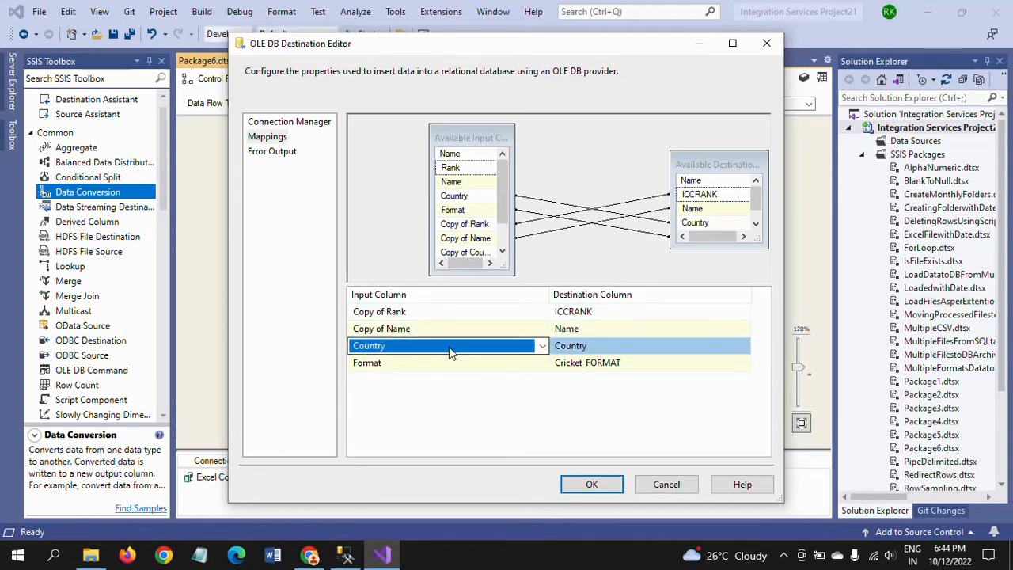
left_click(544, 349)
left_click(412, 402)
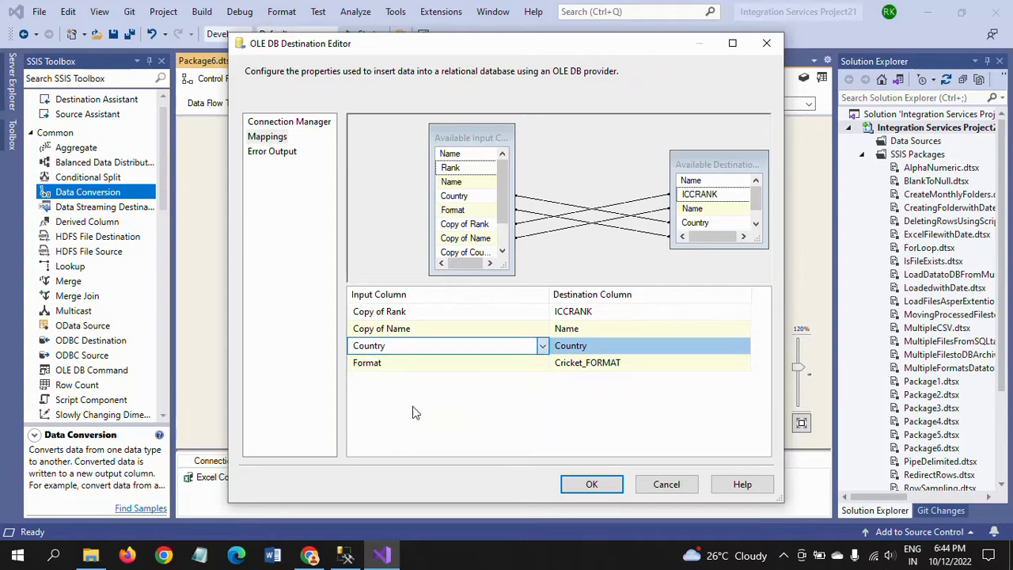
left_click(497, 346)
left_click(439, 421)
left_click(385, 364)
left_click(541, 364)
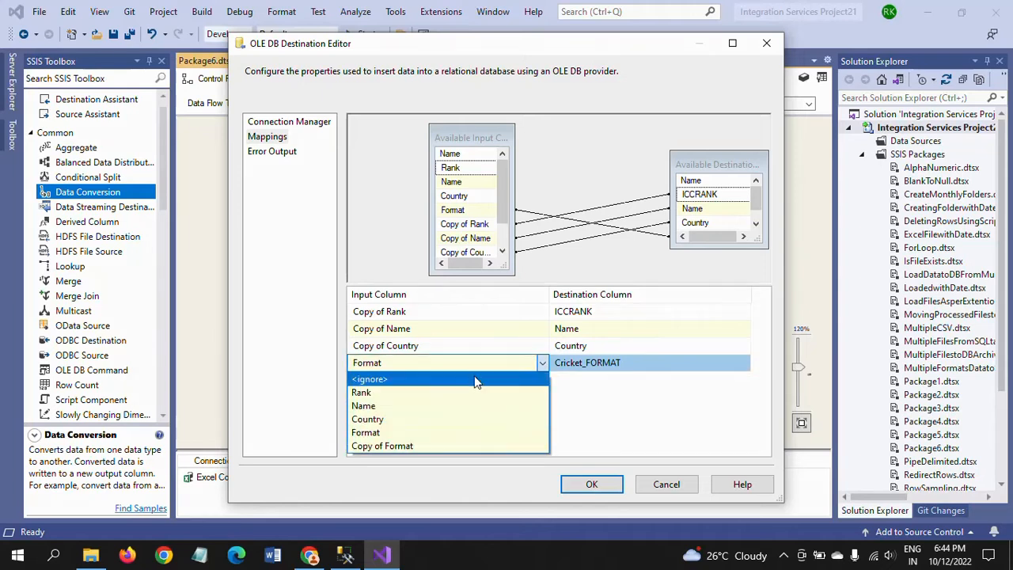
left_click(417, 446)
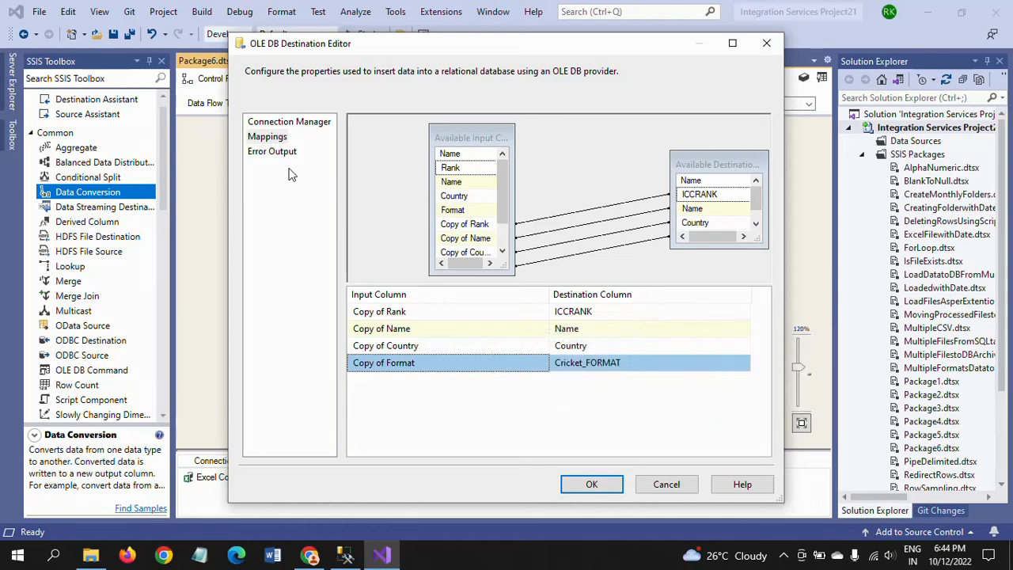
left_click(592, 484)
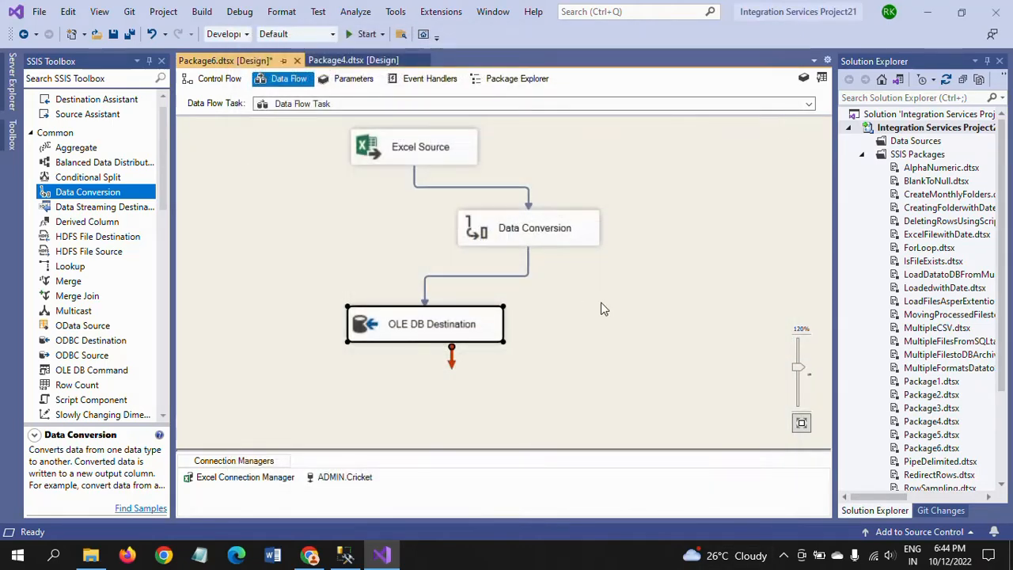
left_click_drag(545, 239, 563, 245)
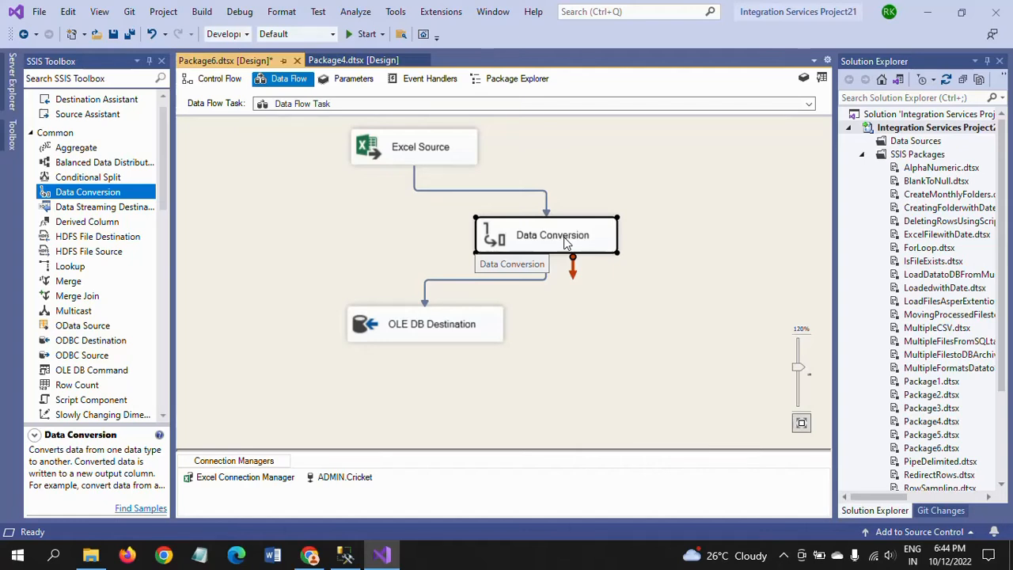
left_click(634, 315)
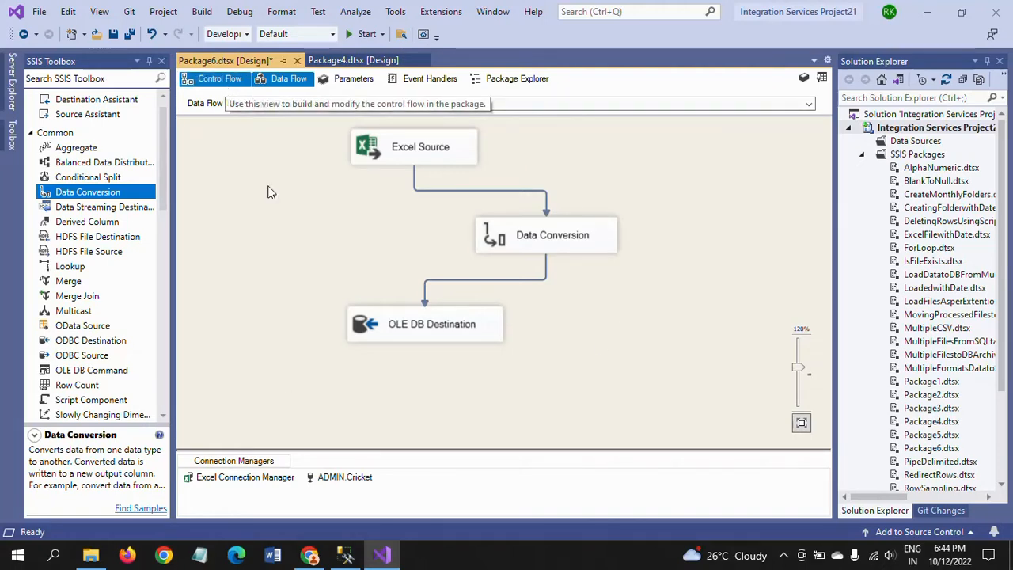
Step: Add a property expression for ExcelFilePath to the Excel Connection Manager
left_click(246, 479)
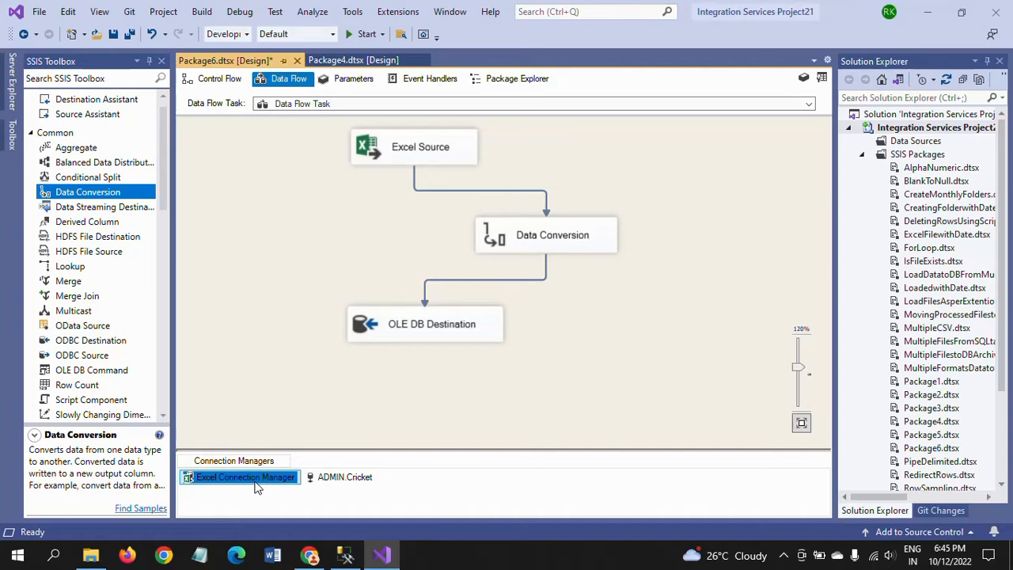
right_click(260, 480)
left_click(305, 525)
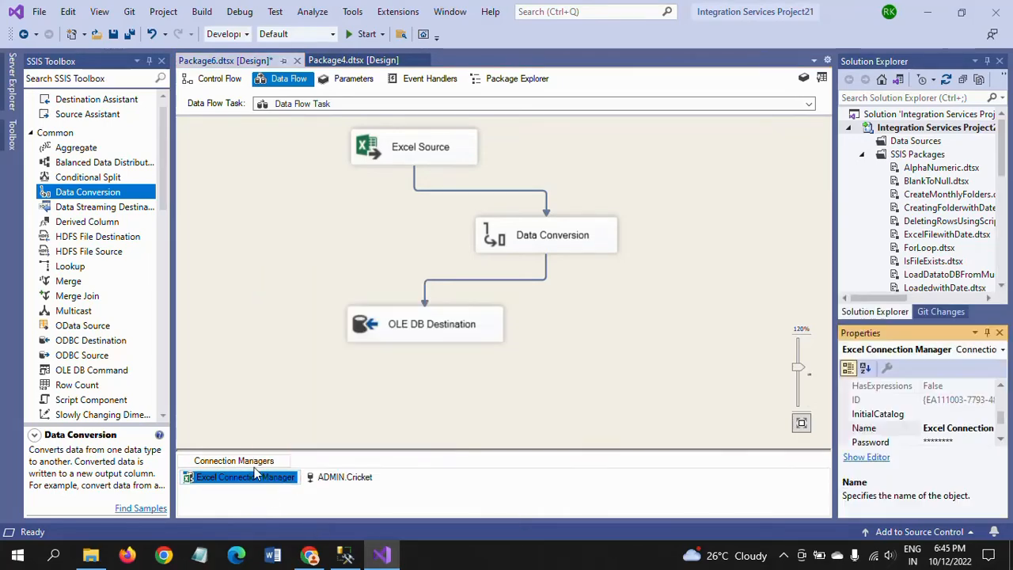
scroll(1003, 410, "up", 2)
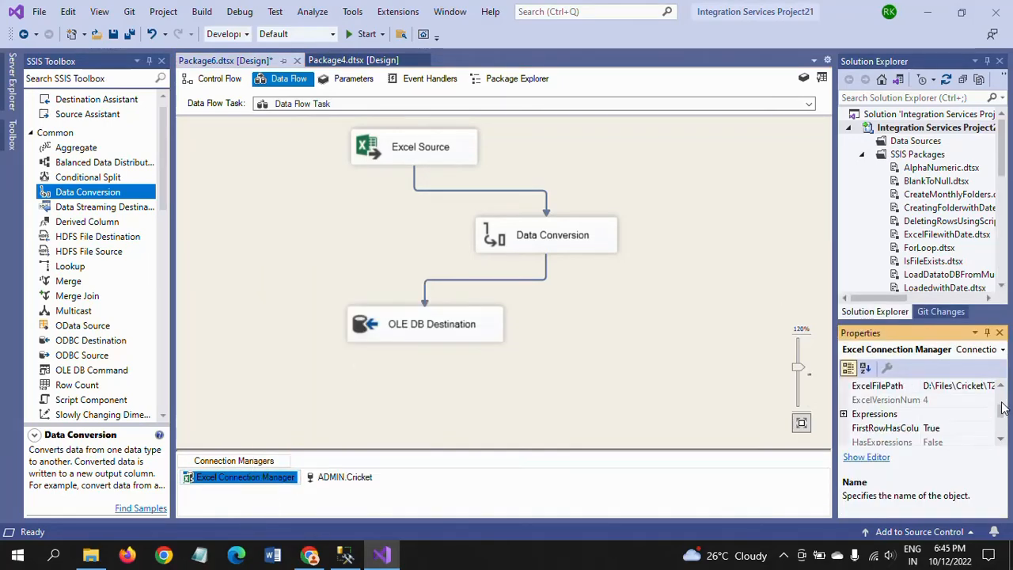
left_click(847, 416)
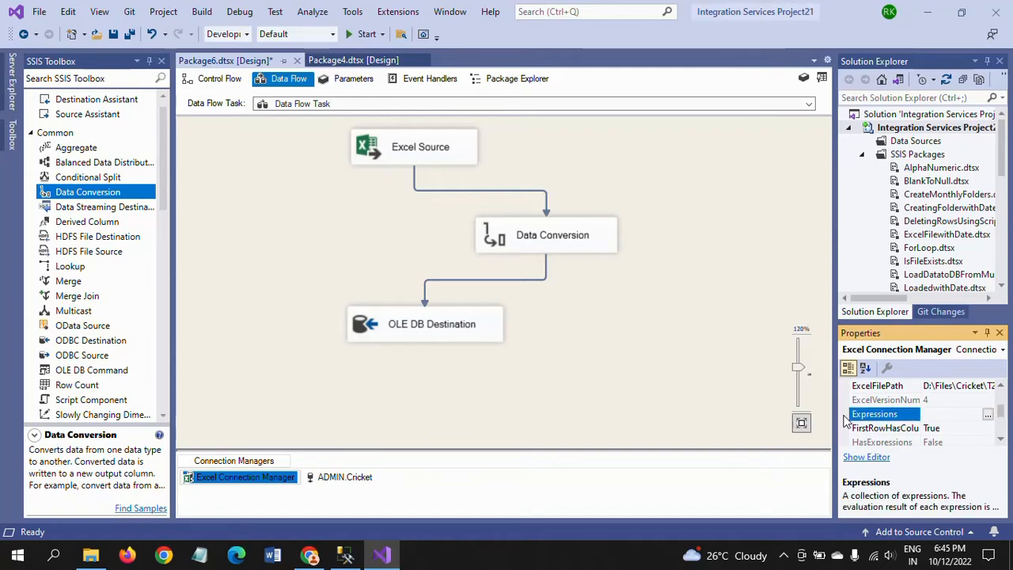
left_click(988, 416)
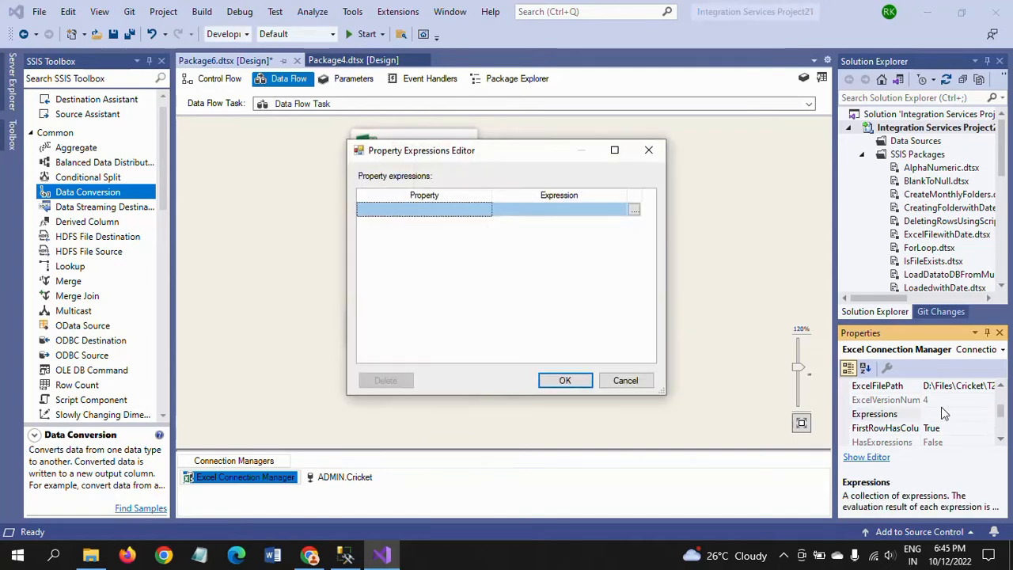
left_click(485, 211)
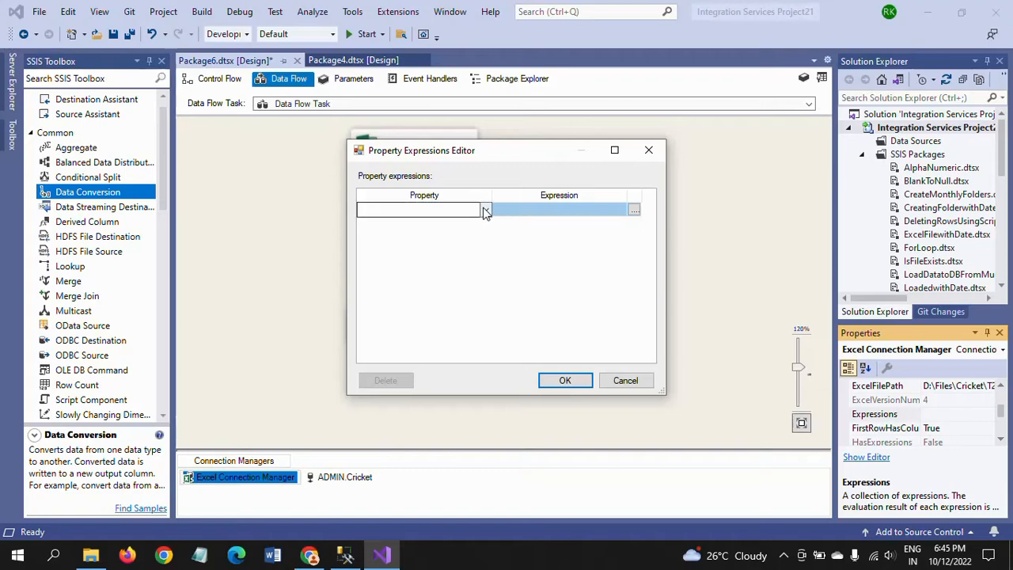
left_click(484, 209)
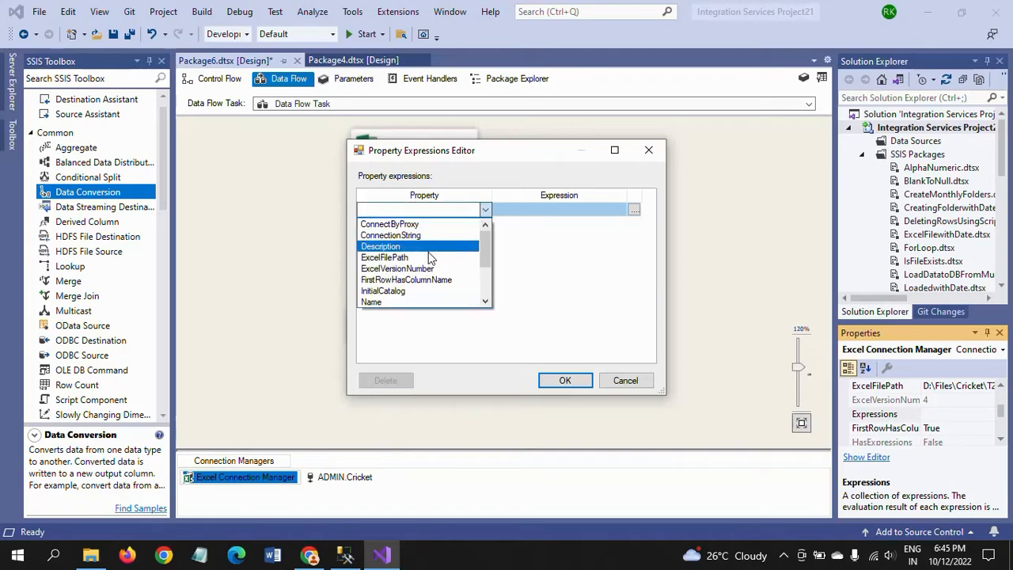
left_click(427, 257)
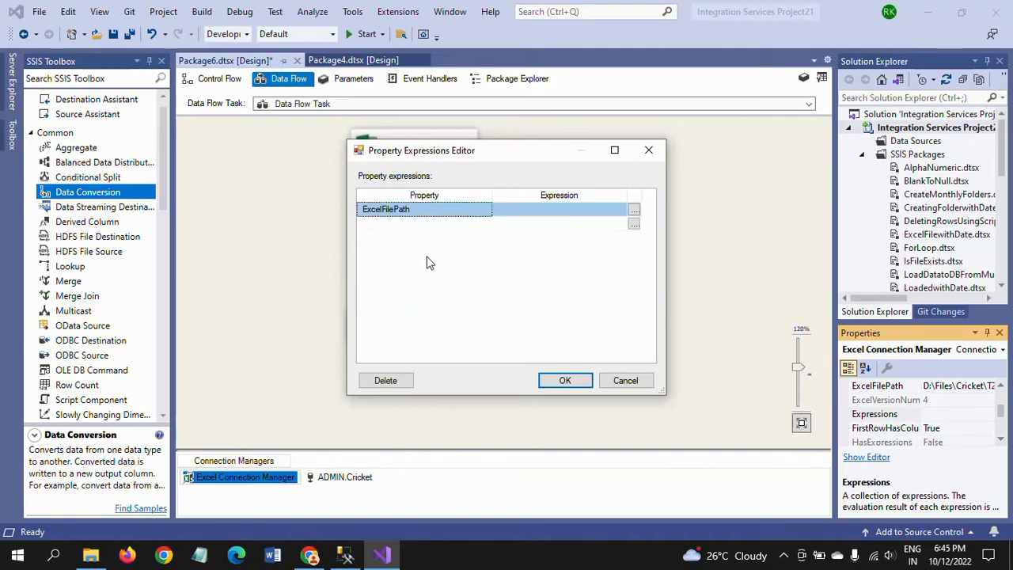
Step: Set the ExcelFilePath expression to @[User::SourcePath] and apply the connection manager's property expressions
left_click(634, 211)
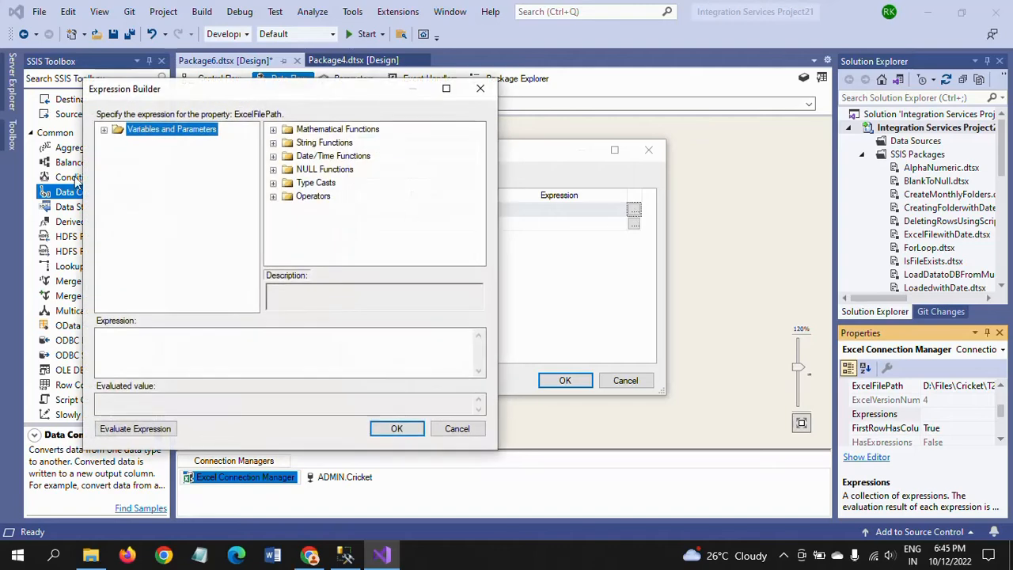
left_click(104, 130)
left_click(176, 156)
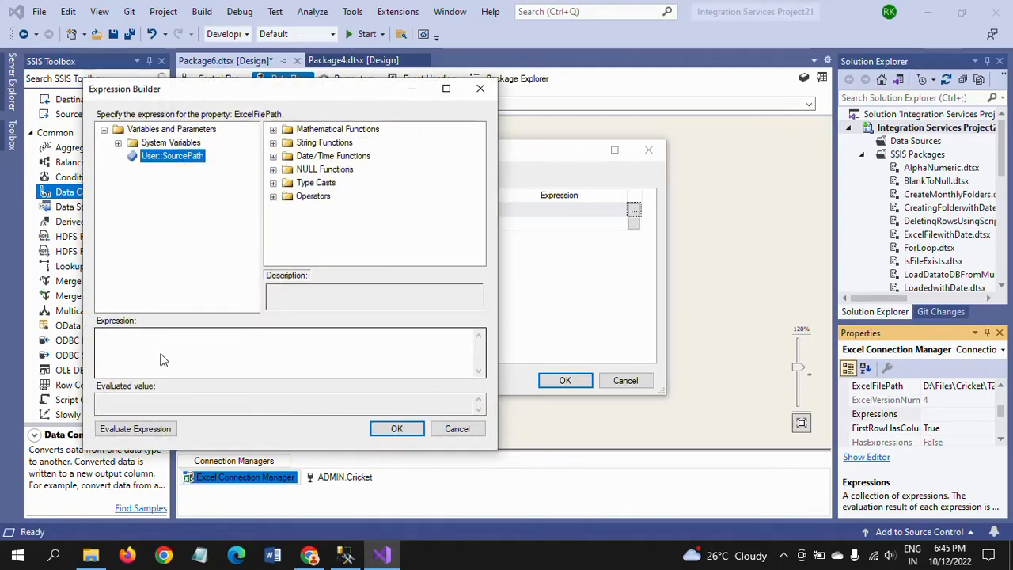
left_click_drag(190, 164, 190, 355)
left_click(194, 361)
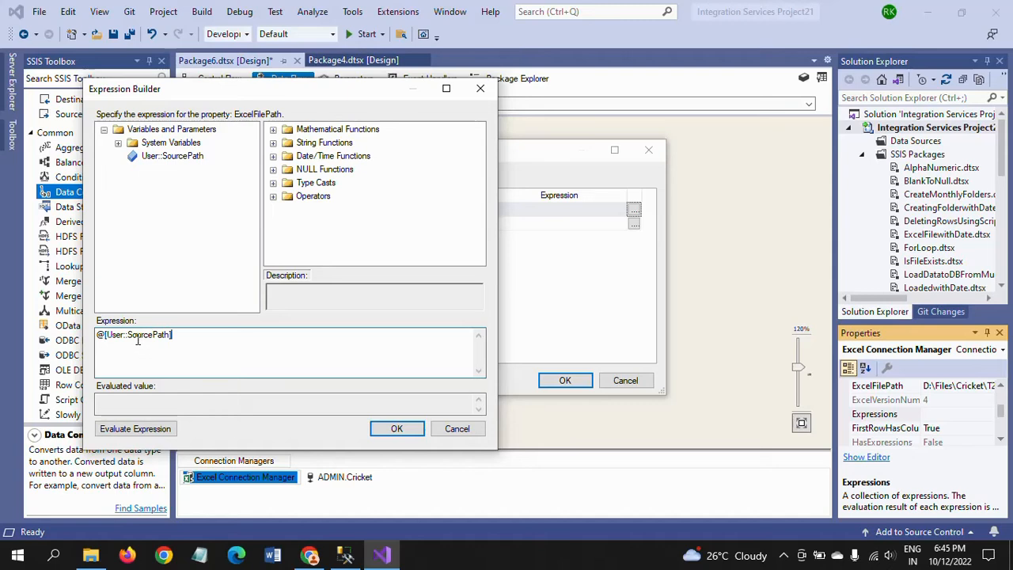
left_click(396, 429)
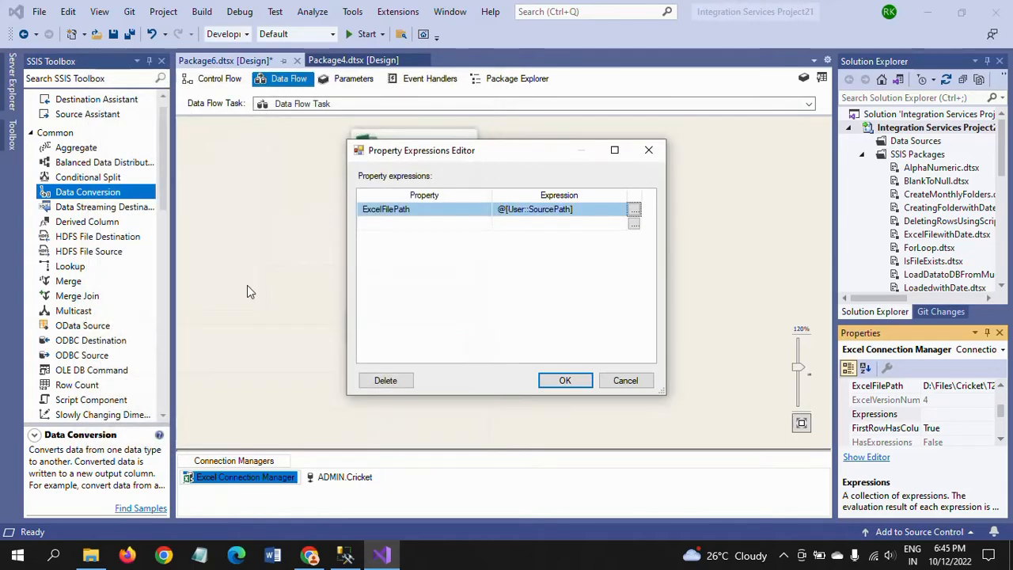
key("Return")
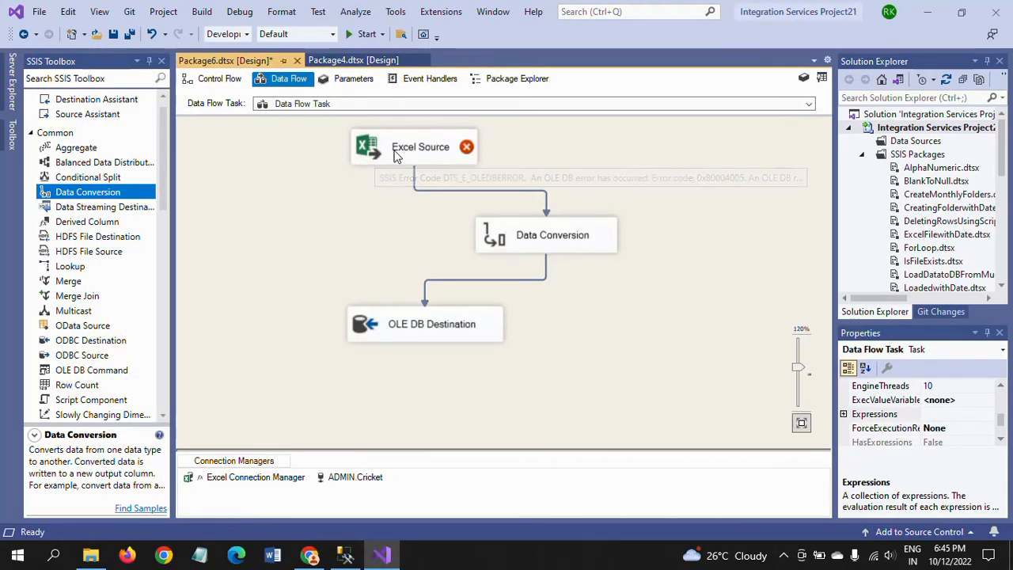
Step: In the control flow, set the Data Flow Task's DelayValidation property to True
left_click(376, 157)
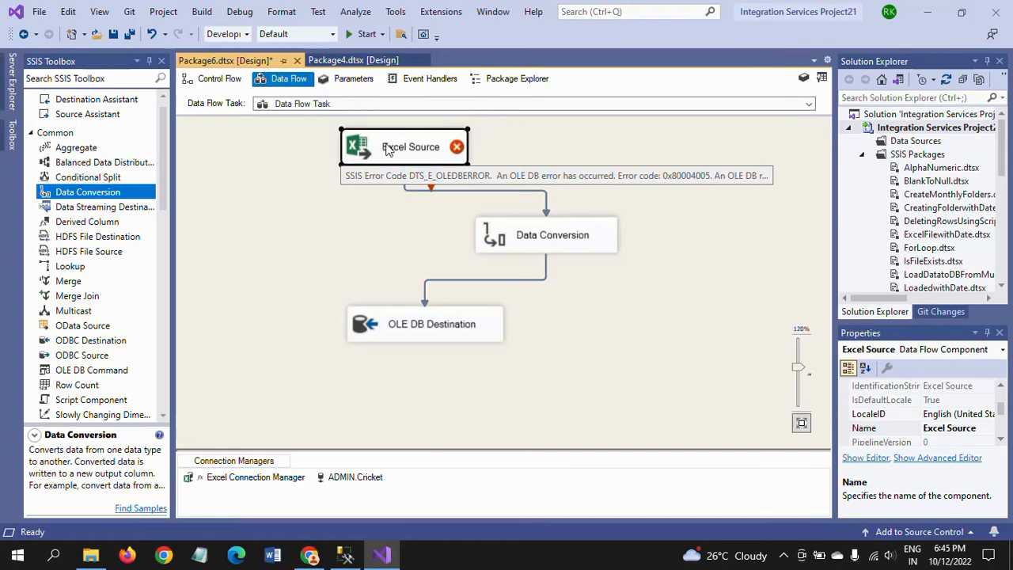
left_click(209, 78)
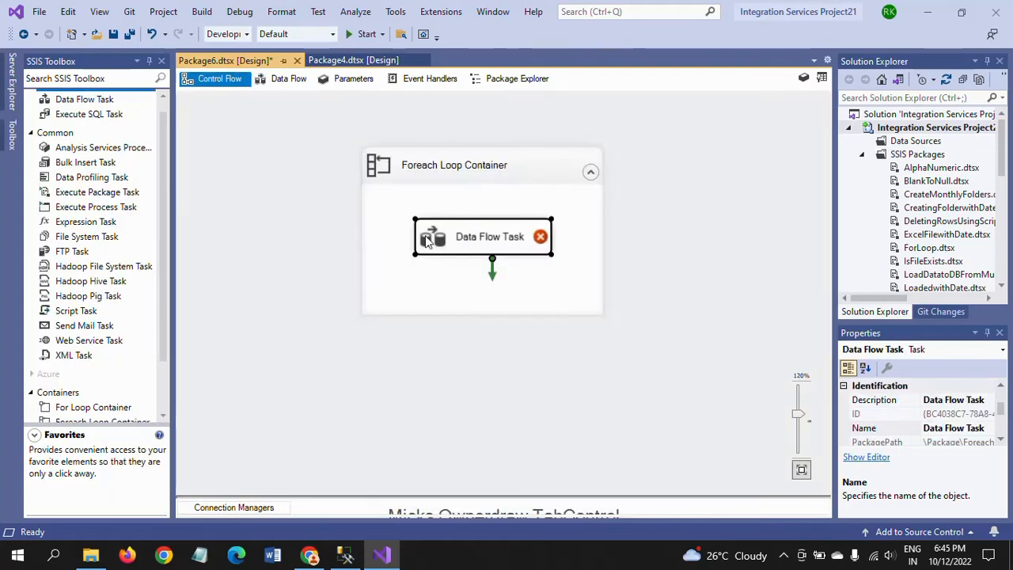
left_click(1003, 397)
left_click(1001, 388)
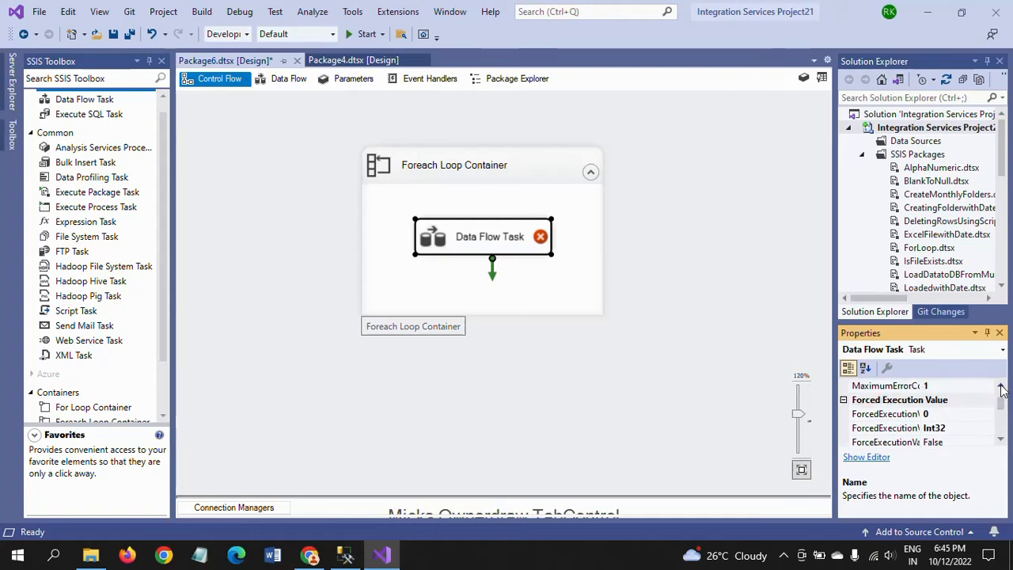
left_click(1001, 388)
left_click(1002, 388)
left_click(1001, 388)
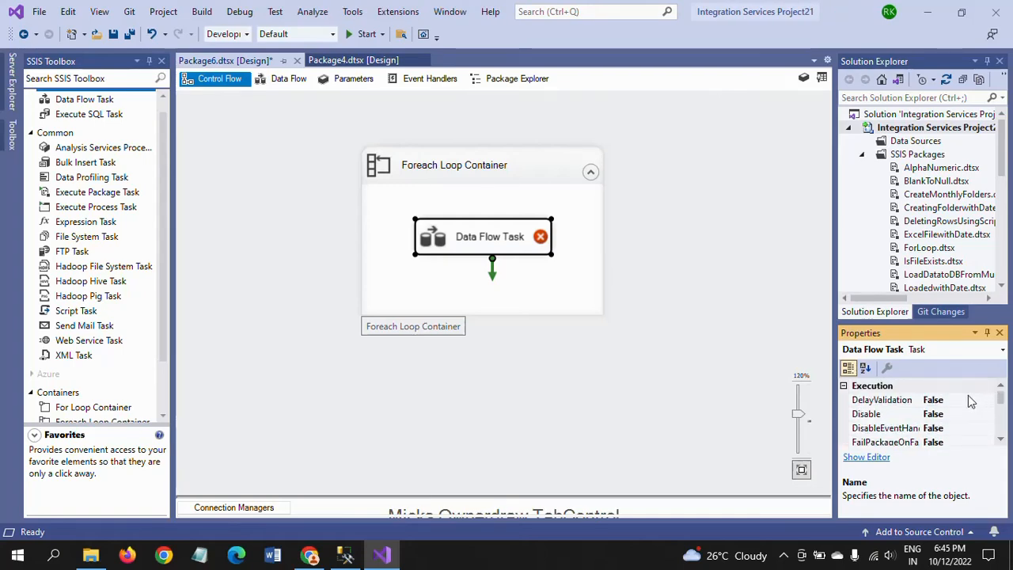
left_click(972, 401)
left_click(989, 401)
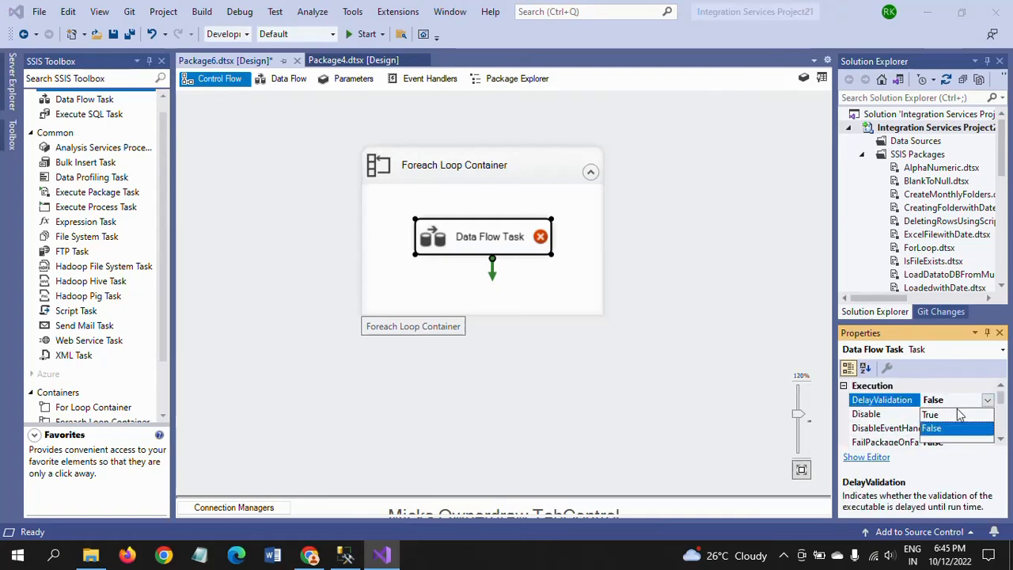
left_click(941, 416)
left_click(742, 311)
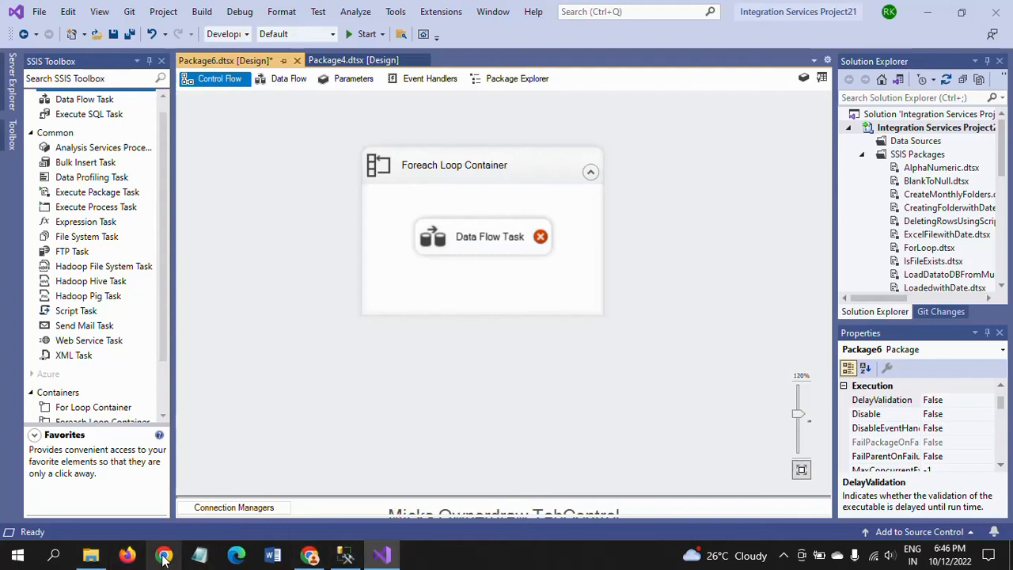
Step: Check the source files in the Cricket folder, and query all rows of CricketFormat_tbl in SQL Server Management Studio
left_click(91, 558)
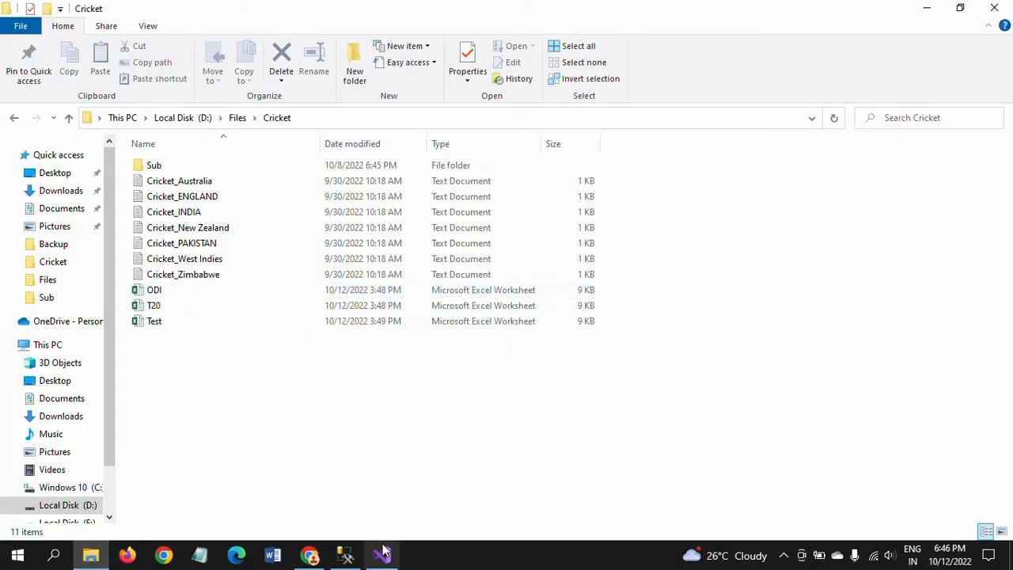
left_click(345, 555)
left_click(550, 115)
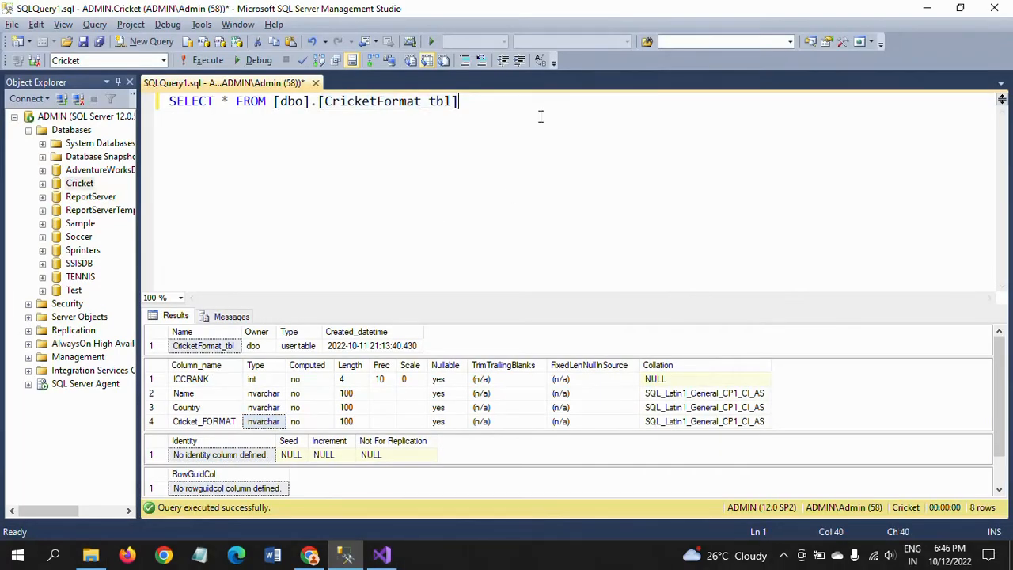
left_click(202, 60)
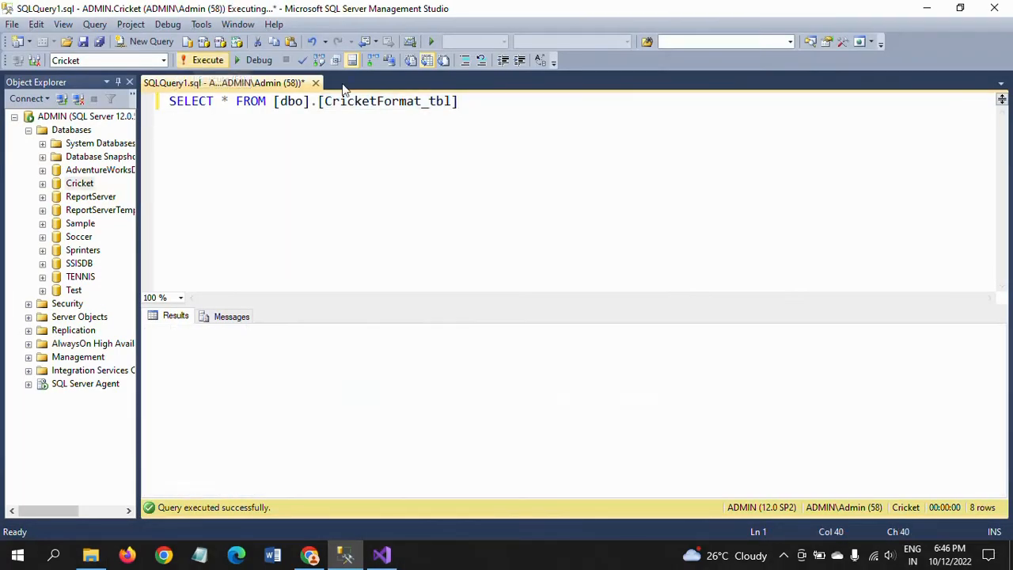
key("alt+Tab")
key("alt+Tab")
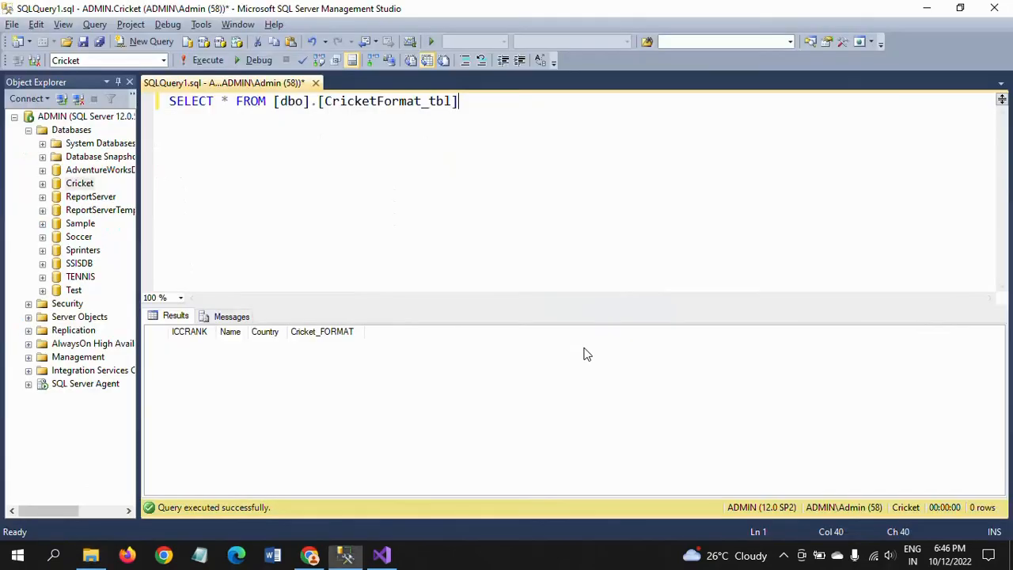
Step: Switch back to Visual Studio, run Package6 in debug mode and stop debugging once execution completes
key("alt+Tab")
key("alt+Tab")
key("F5")
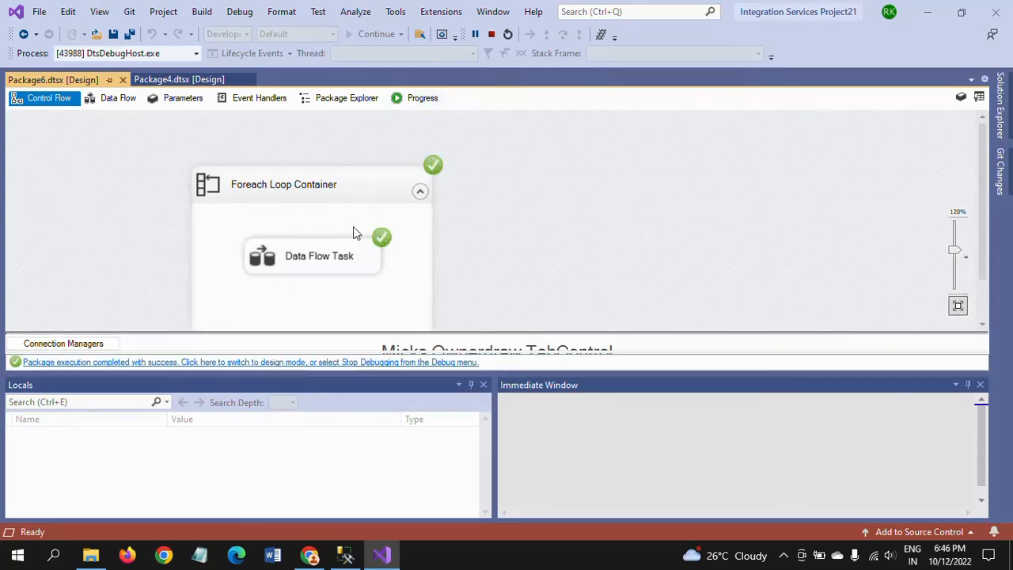
left_click(492, 34)
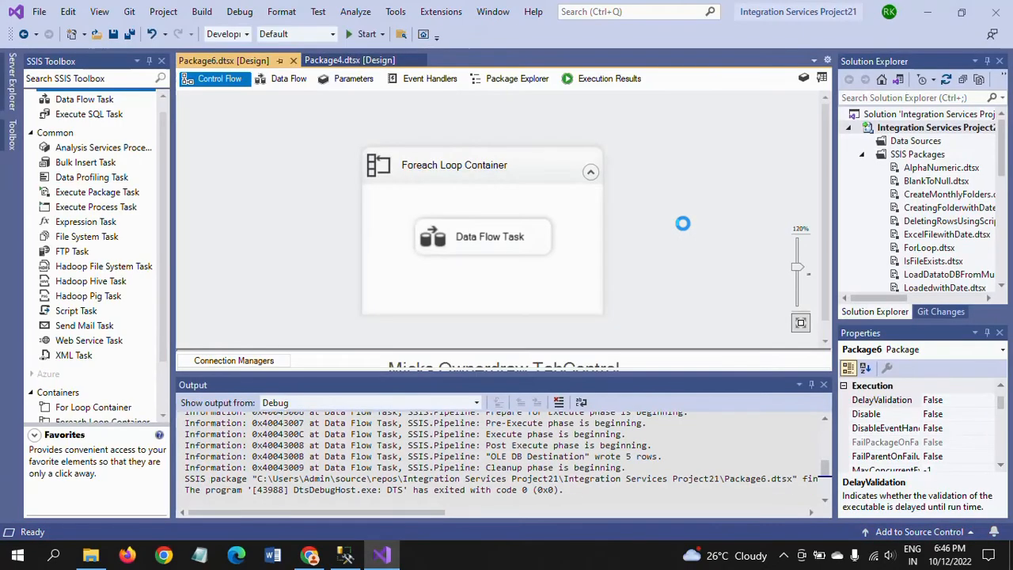
Step: Run the CricketFormat_tbl query again in SQL Server Management Studio and examine the loaded rows and their Cricket_FORMAT values
key("alt+Tab")
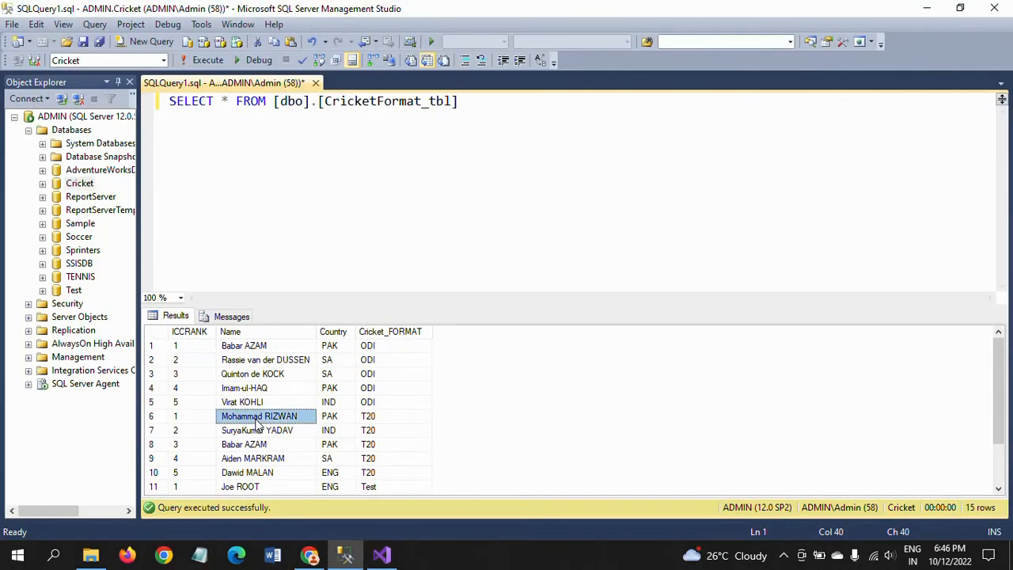
left_click_drag(991, 456, 999, 340)
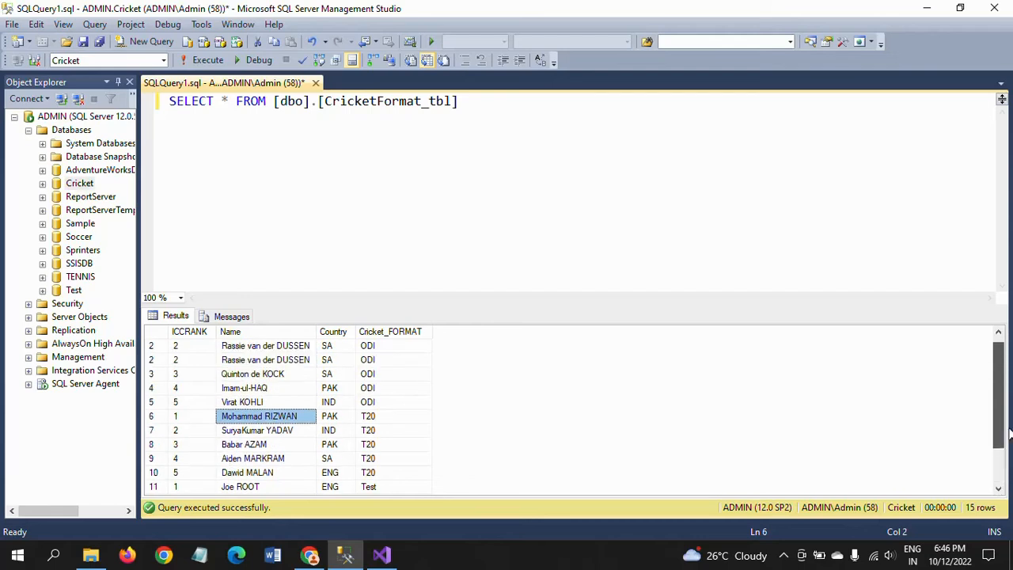
left_click(372, 348)
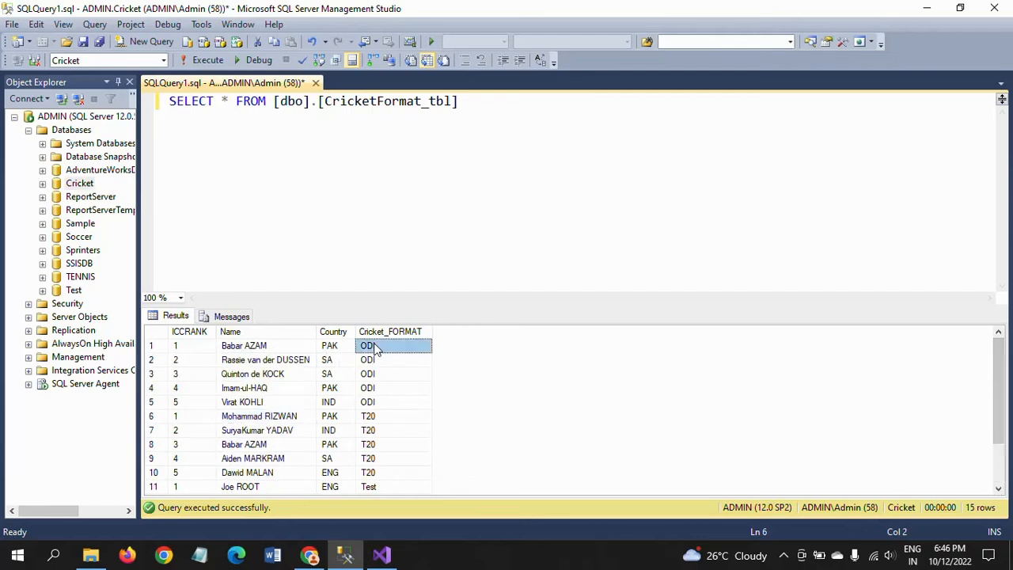
Step: Review the Cricket_FORMAT values in the query results, checking the ODI, T20 and Test row groups in turn
left_click(387, 402, "shift")
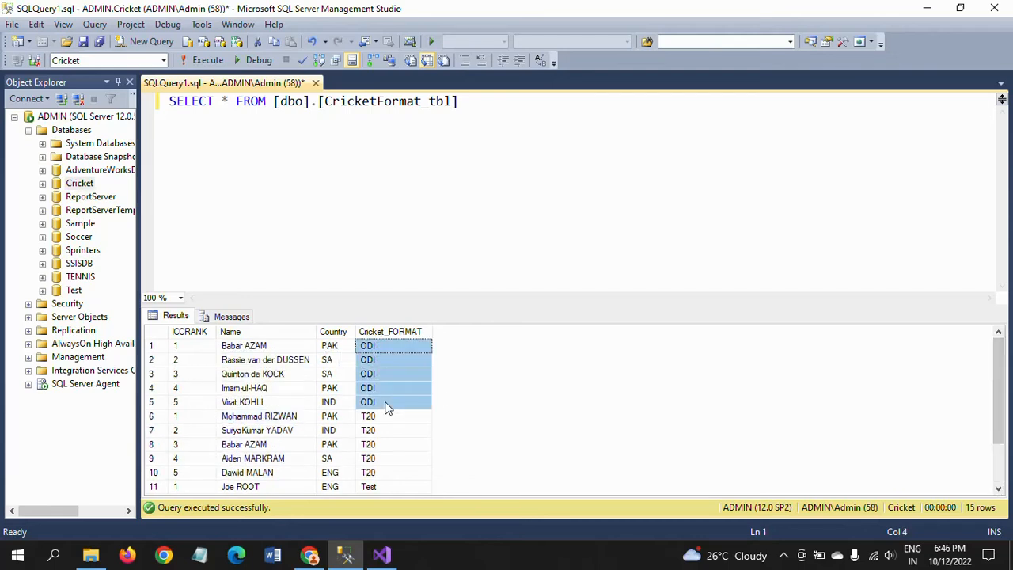
scroll(386, 406, "down", 2)
left_click(377, 360)
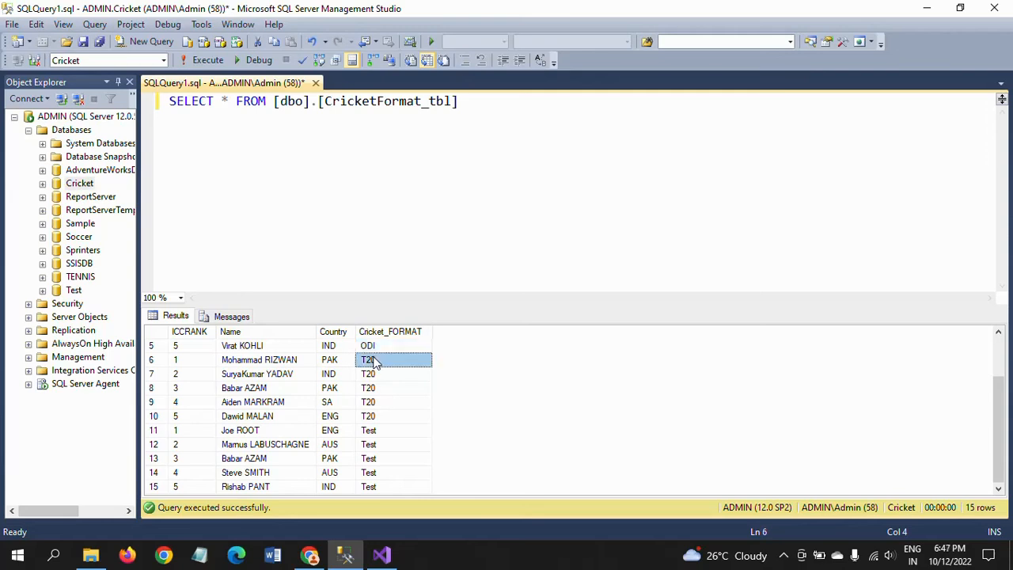
left_click(377, 416, "shift")
left_click(377, 432)
scroll(401, 450, "up", 2)
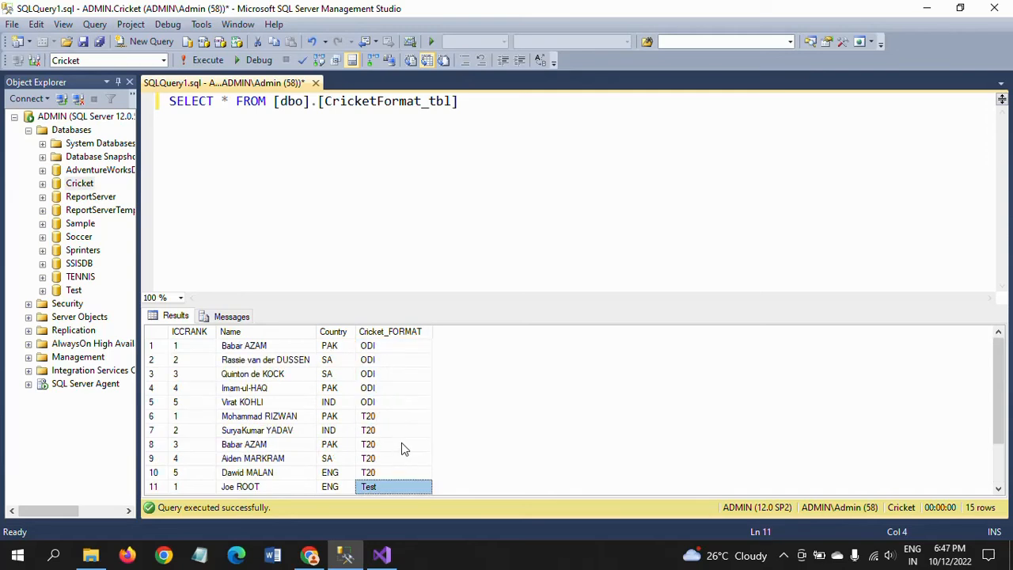
scroll(402, 448, "down", 1)
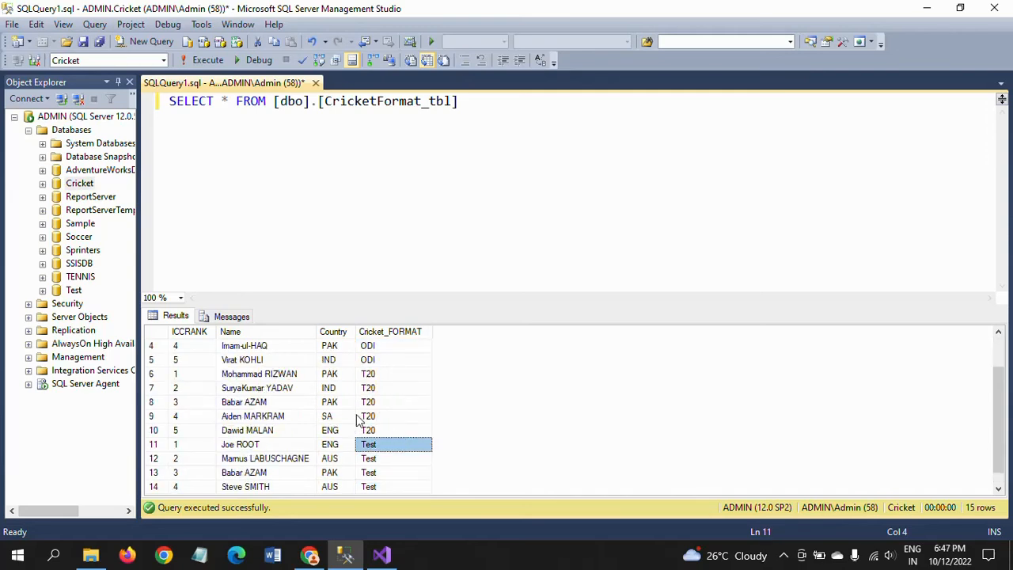
left_click(367, 376)
scroll(367, 376, "up", 1)
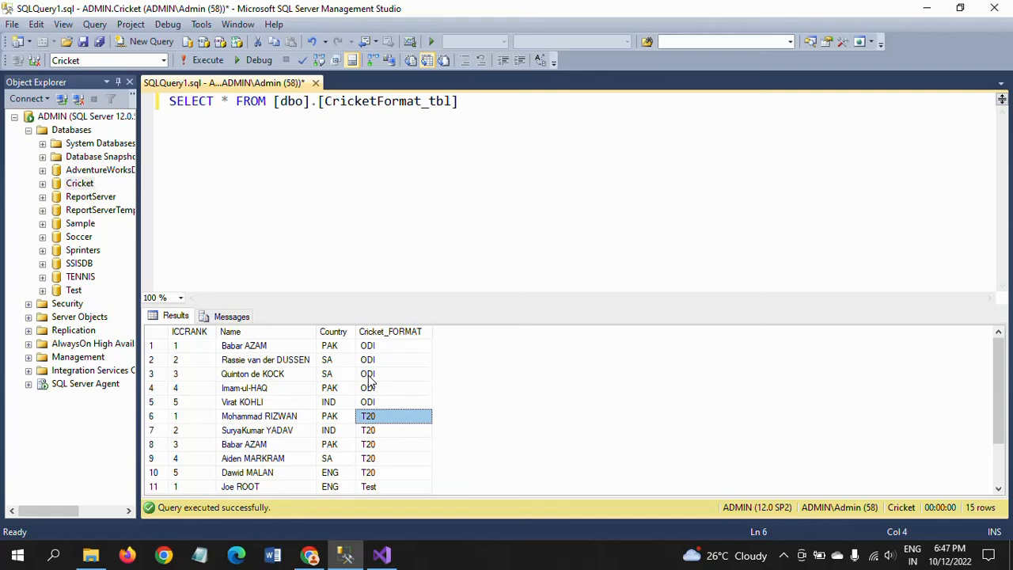
Step: Compare the Excel files in the Cricket folder with the query results, and switch back to Visual Studio
left_click(90, 554)
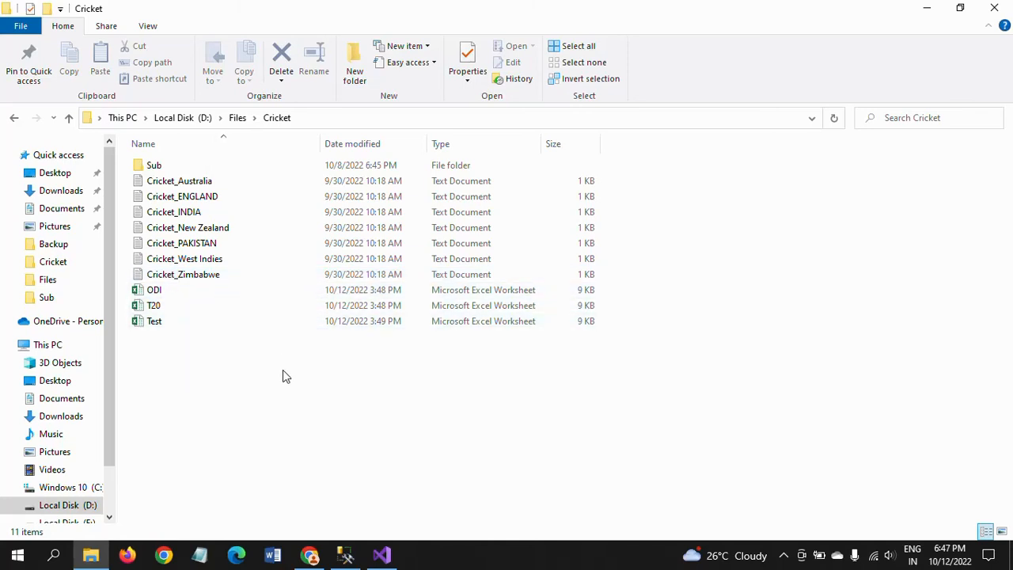
key("alt+Tab")
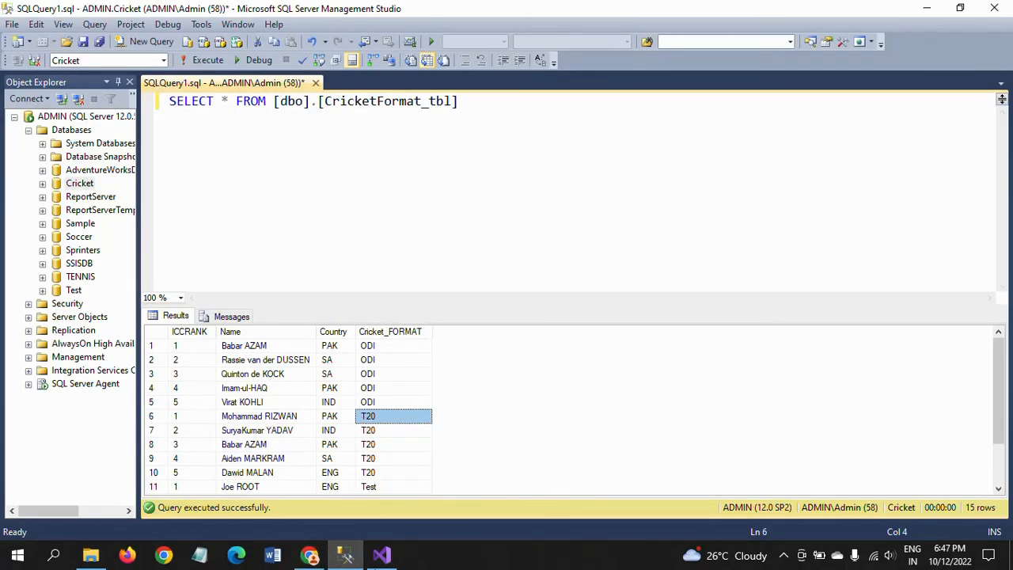
mouse_move(348, 557)
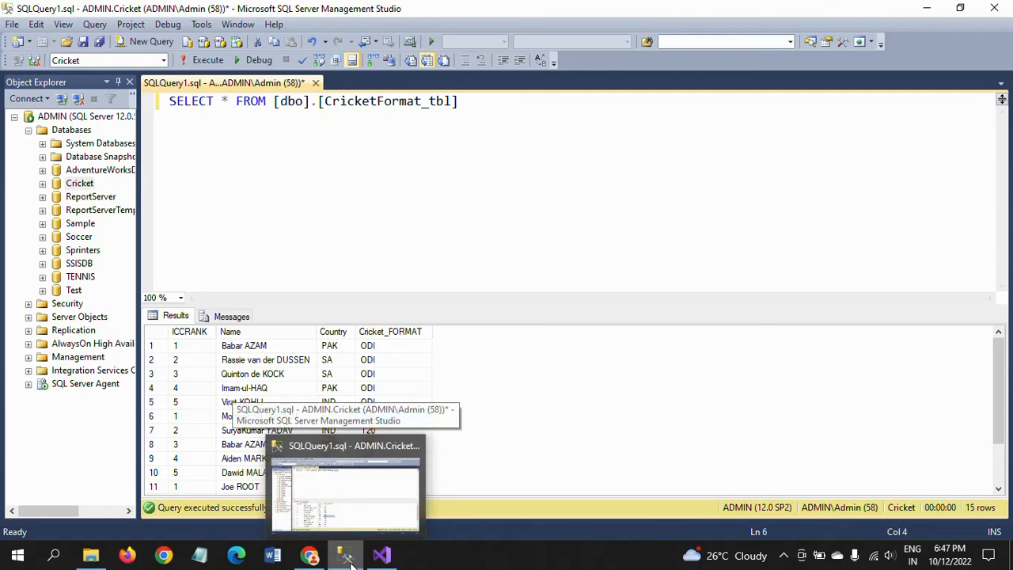
left_click(383, 556)
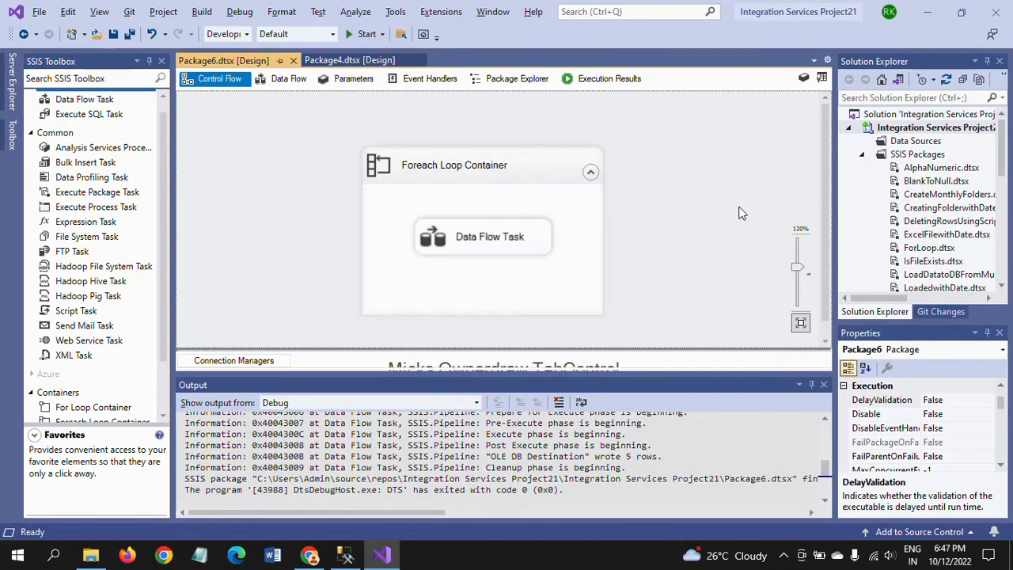